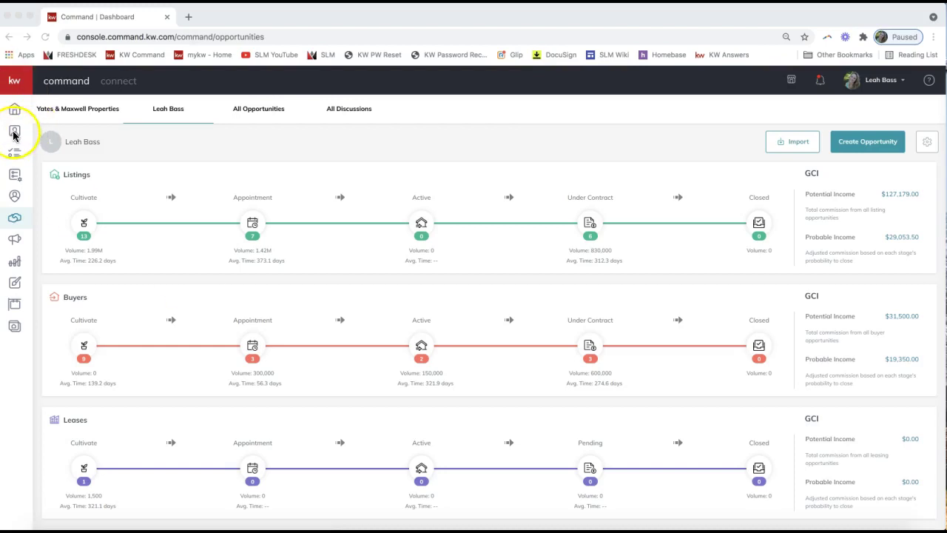
- Open the second listing in the Escrow stage of the Under Contract listings
{"action": "left_click", "coordinate": [18, 227]}
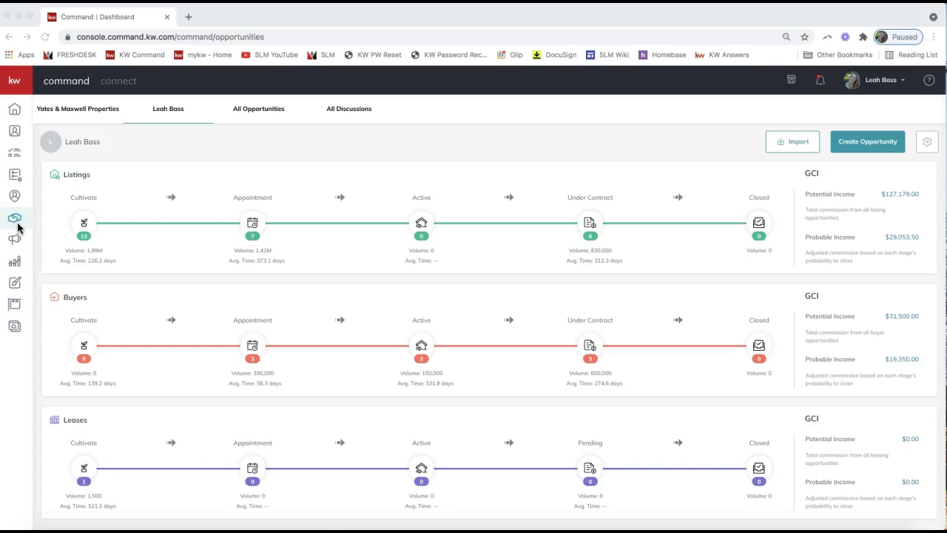
{"action": "left_click", "coordinate": [590, 223]}
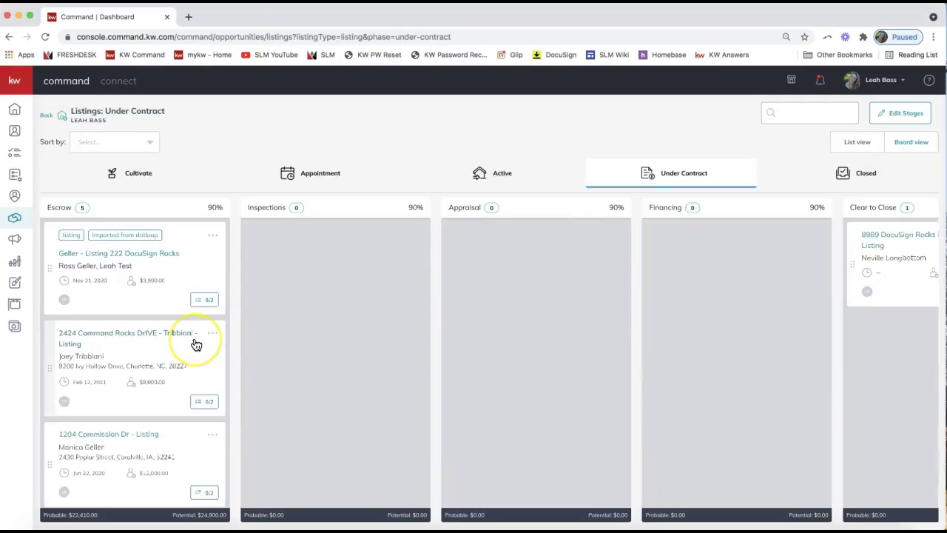
{"action": "left_click", "coordinate": [107, 336]}
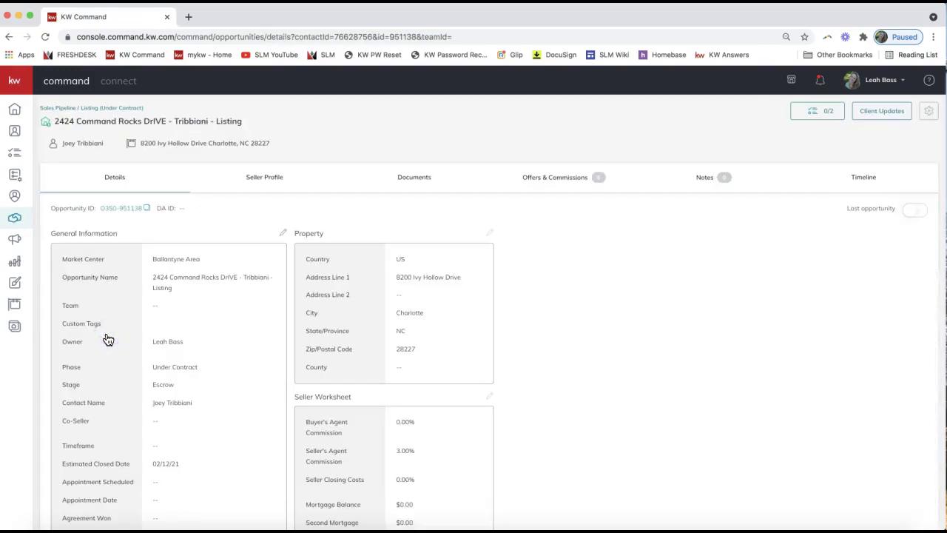
{"action": "left_click", "coordinate": [593, 300]}
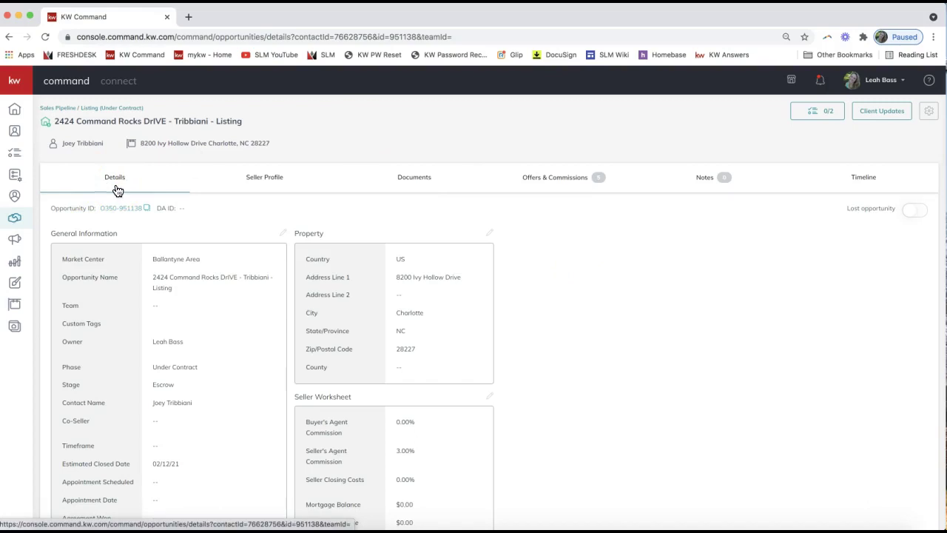
- Show the Offers & Commissions section of the opened listing
{"action": "left_click", "coordinate": [564, 189]}
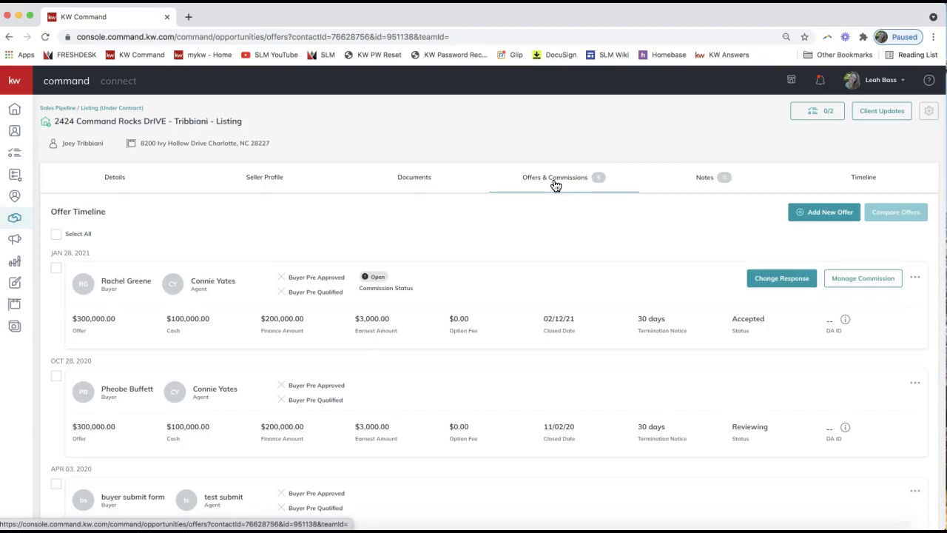
{"action": "left_click", "coordinate": [539, 187]}
{"action": "left_click", "coordinate": [556, 191]}
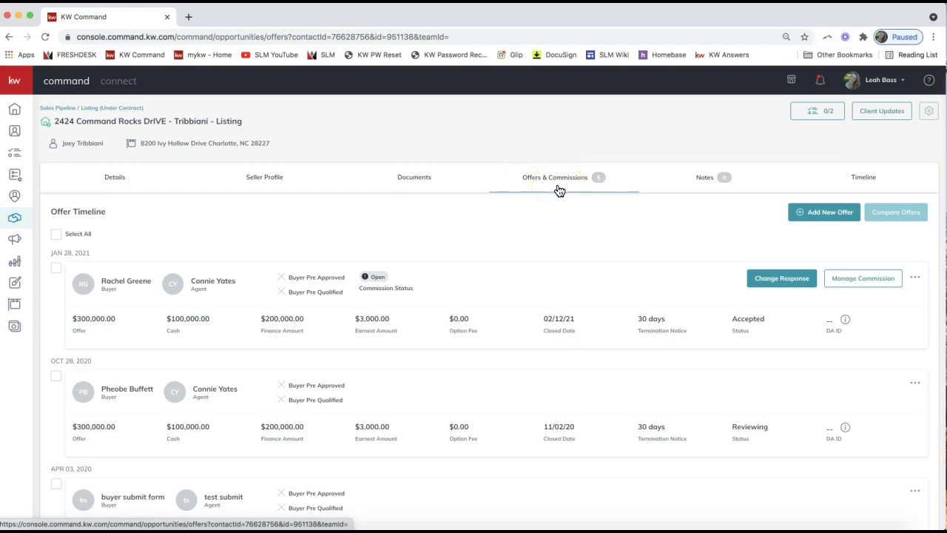
{"action": "left_click", "coordinate": [820, 219]}
- Change the response on the Jan 28, 2021 offer, agreeing to clear its closing dates, and accept the offer again
{"action": "left_click", "coordinate": [782, 280]}
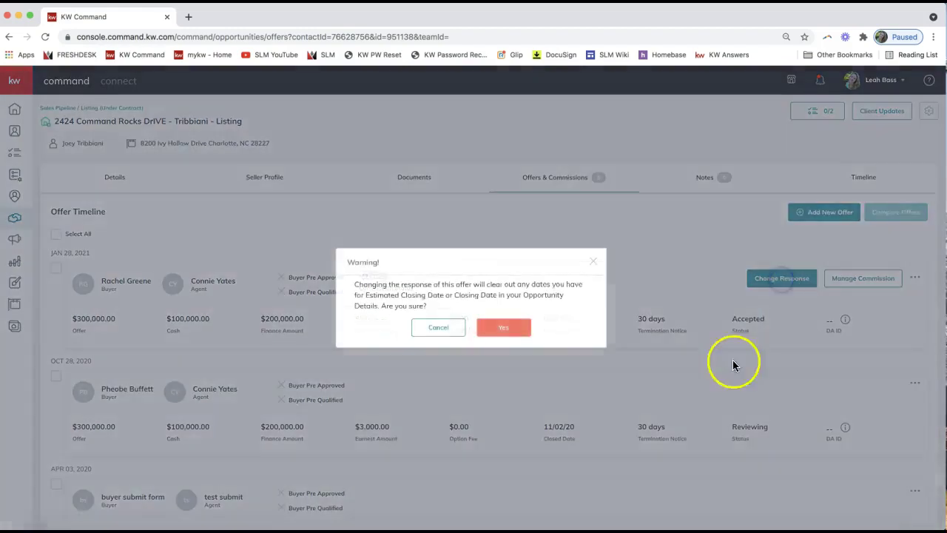
{"action": "left_click", "coordinate": [501, 328]}
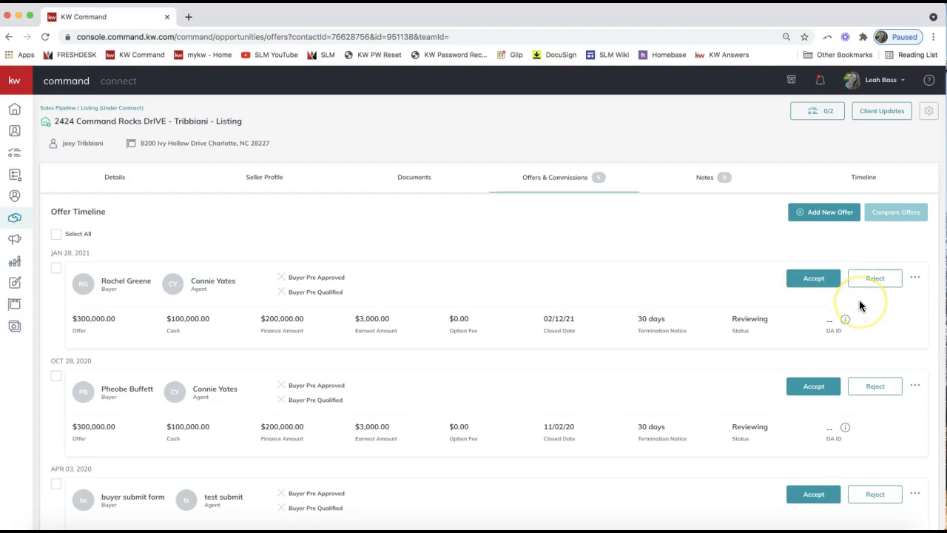
{"action": "left_click", "coordinate": [814, 284]}
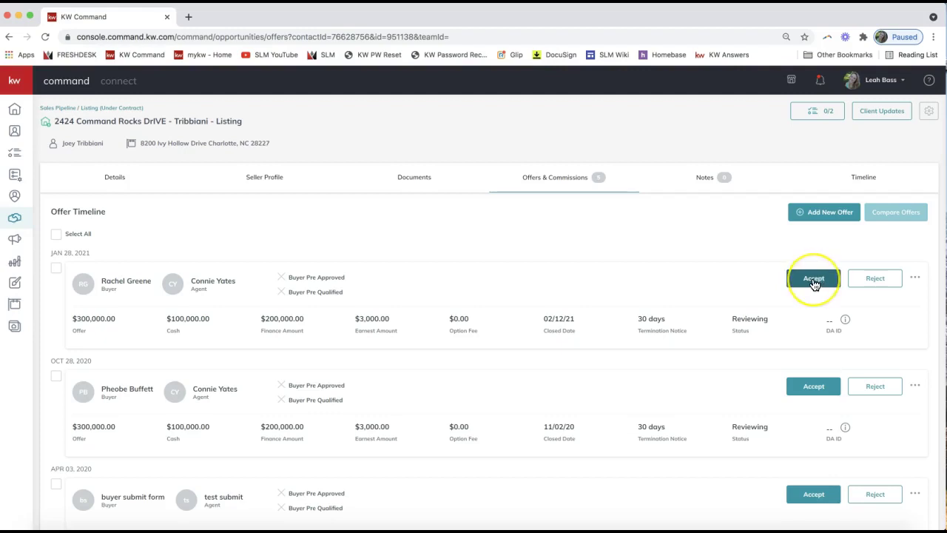
{"action": "left_click", "coordinate": [814, 279]}
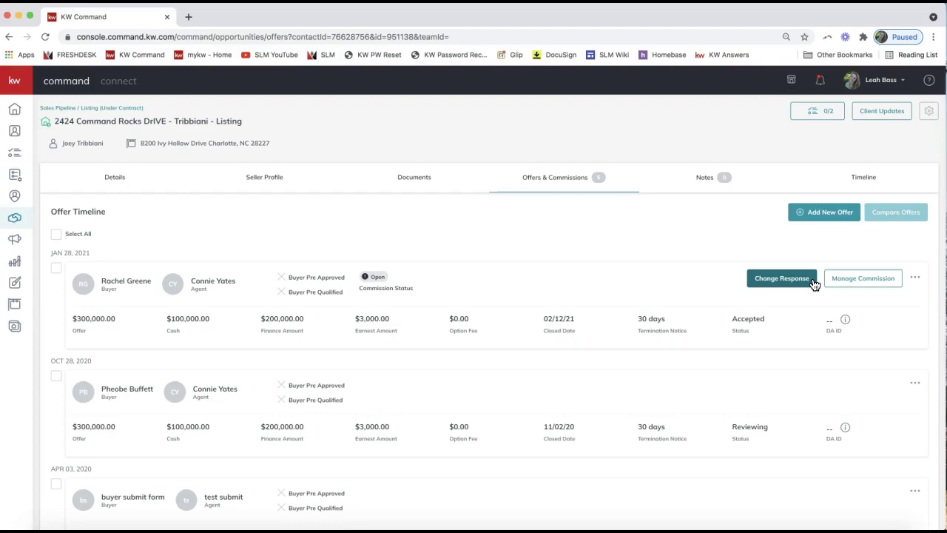
- Open commission management for the accepted Jan 28, 2021 offer and review its general information, payment breakdown and summary
{"action": "left_click", "coordinate": [863, 284]}
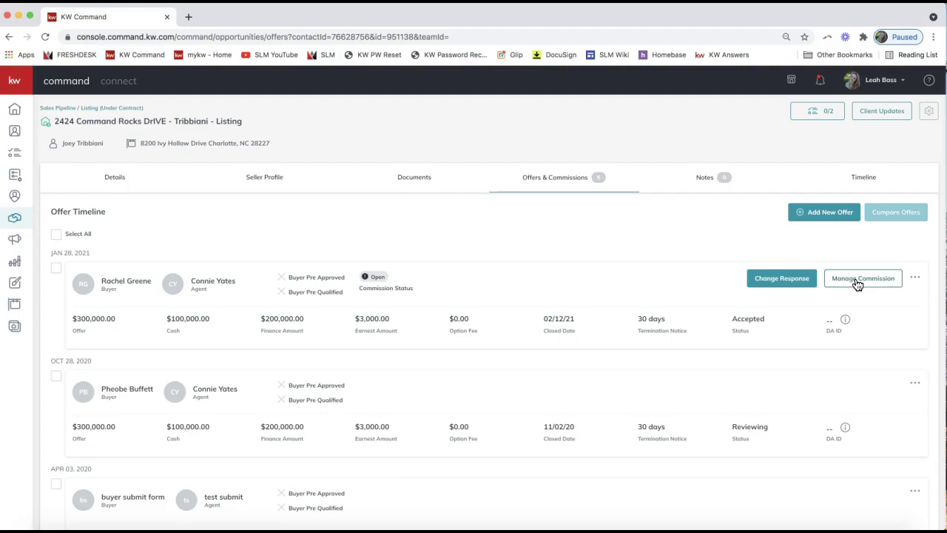
{"action": "left_click", "coordinate": [858, 285]}
{"action": "left_click", "coordinate": [851, 285]}
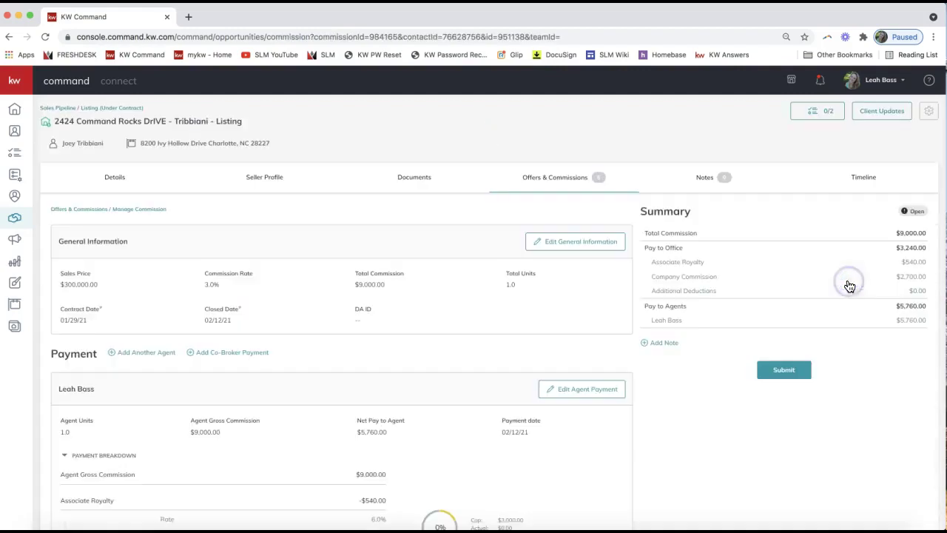
{"action": "left_click", "coordinate": [486, 300]}
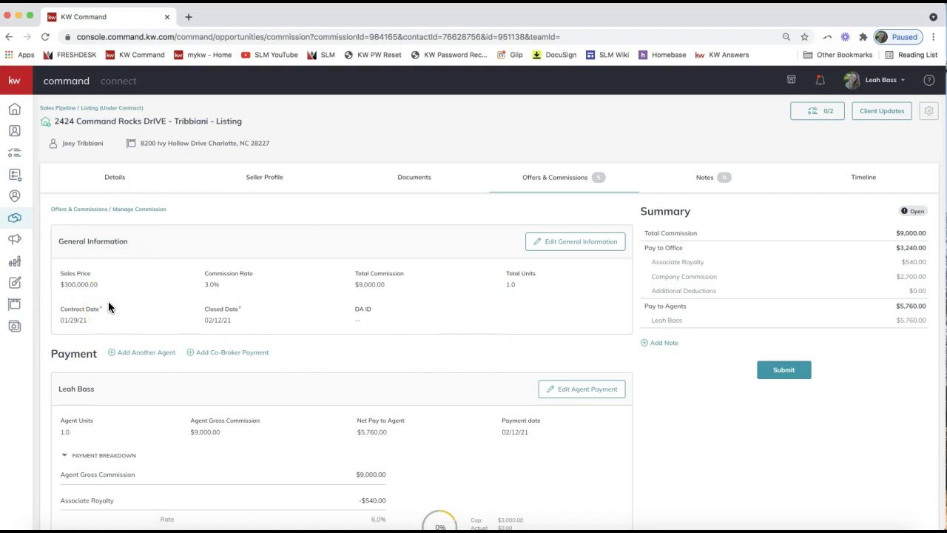
{"action": "scroll", "coordinate": [109, 307], "scroll_direction": "down", "scroll_amount": 5}
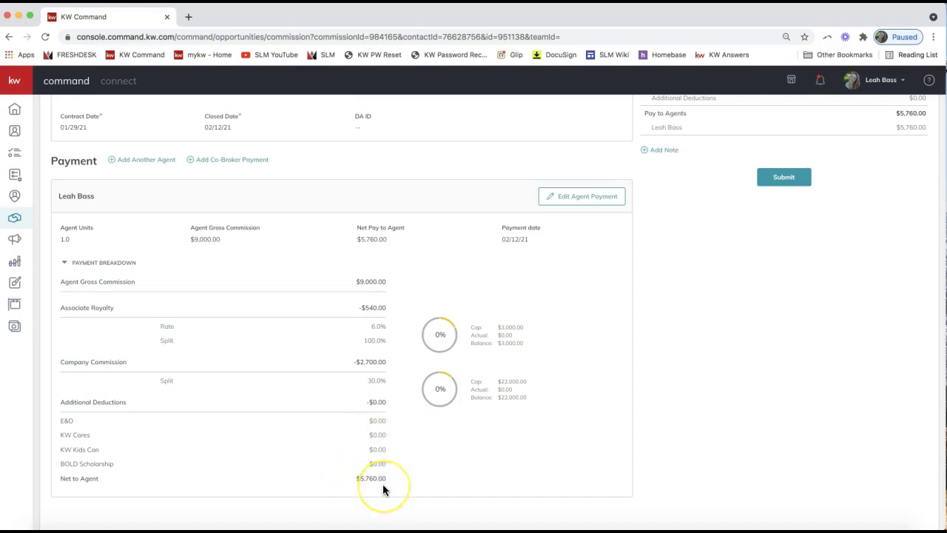
{"action": "scroll", "coordinate": [383, 484], "scroll_direction": "up", "scroll_amount": 4}
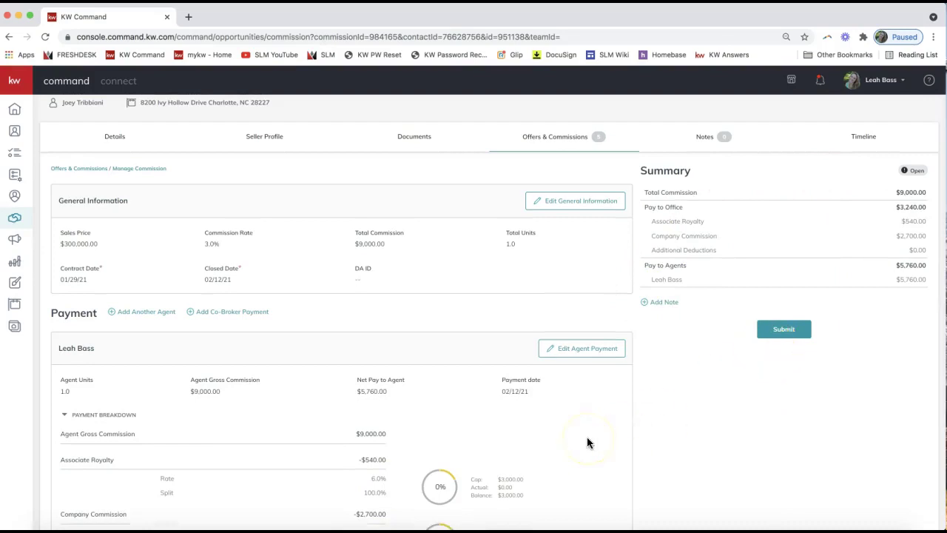
- Edit the agent payment and start an extra payment item of type Outside Referral
{"action": "scroll", "coordinate": [587, 443], "scroll_direction": "down", "scroll_amount": 3}
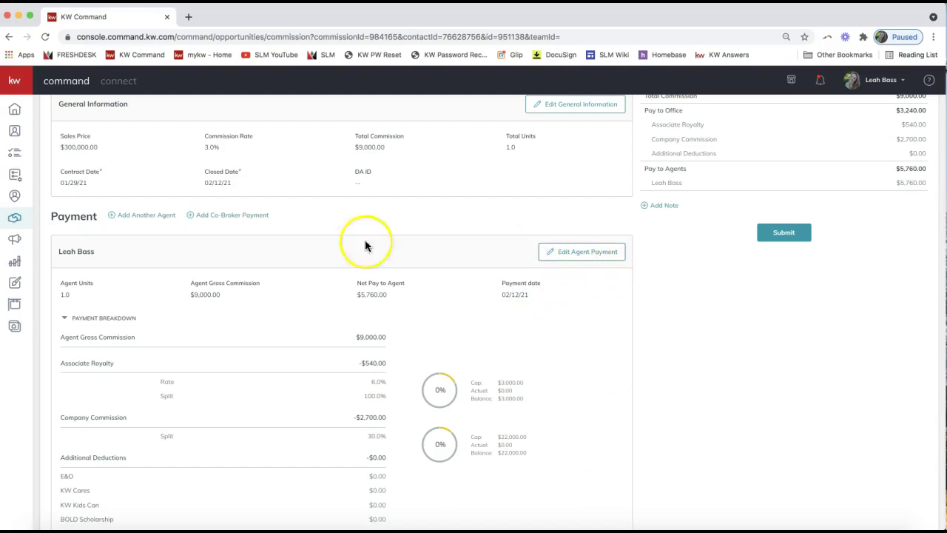
{"action": "left_click", "coordinate": [609, 253]}
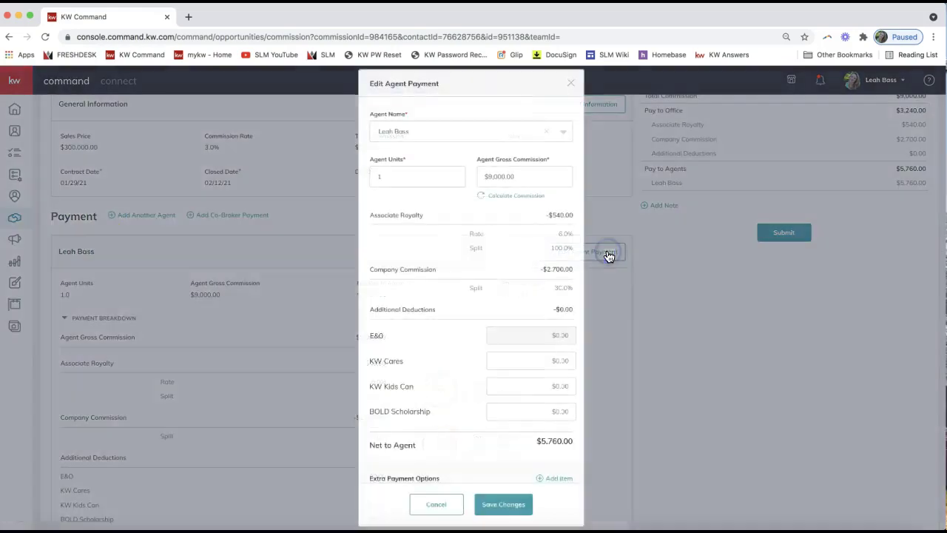
{"action": "scroll", "coordinate": [441, 246], "scroll_direction": "down", "scroll_amount": 2}
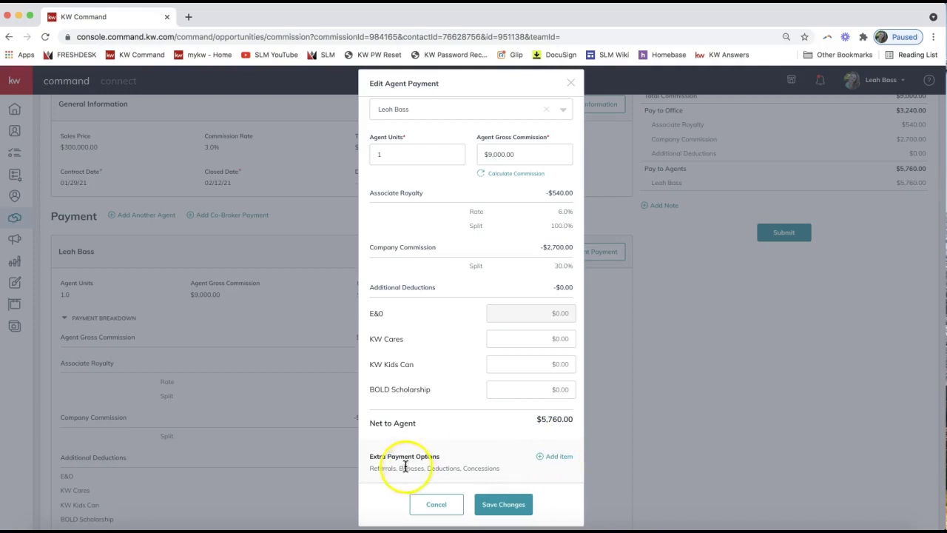
{"action": "left_click_drag", "start_coordinate": [370, 468], "coordinate": [500, 469]}
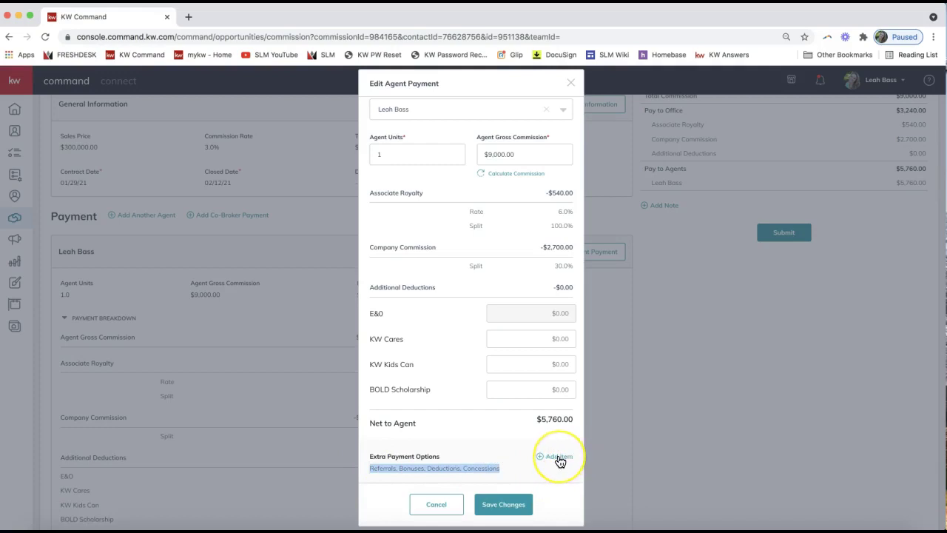
{"action": "left_click", "coordinate": [560, 462]}
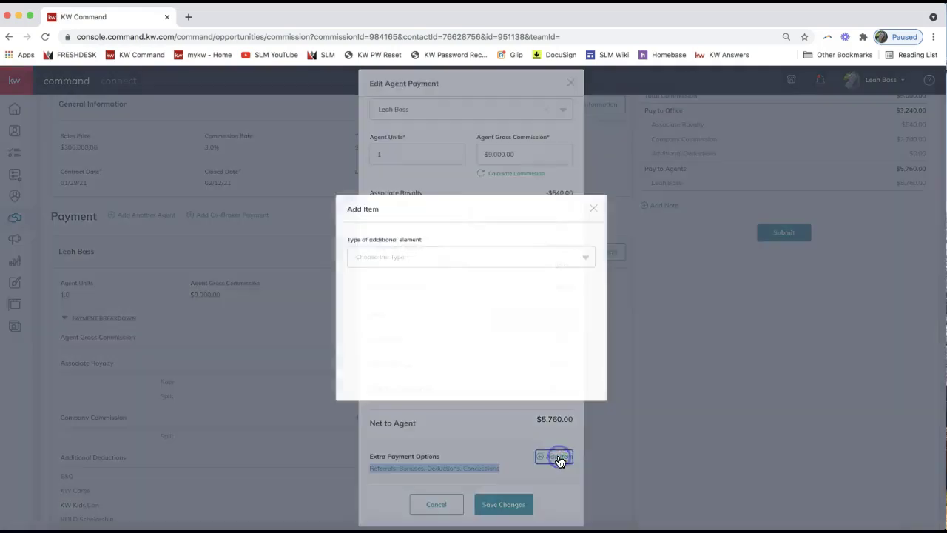
{"action": "left_click", "coordinate": [442, 255]}
{"action": "scroll", "coordinate": [422, 287], "scroll_direction": "down", "scroll_amount": 2}
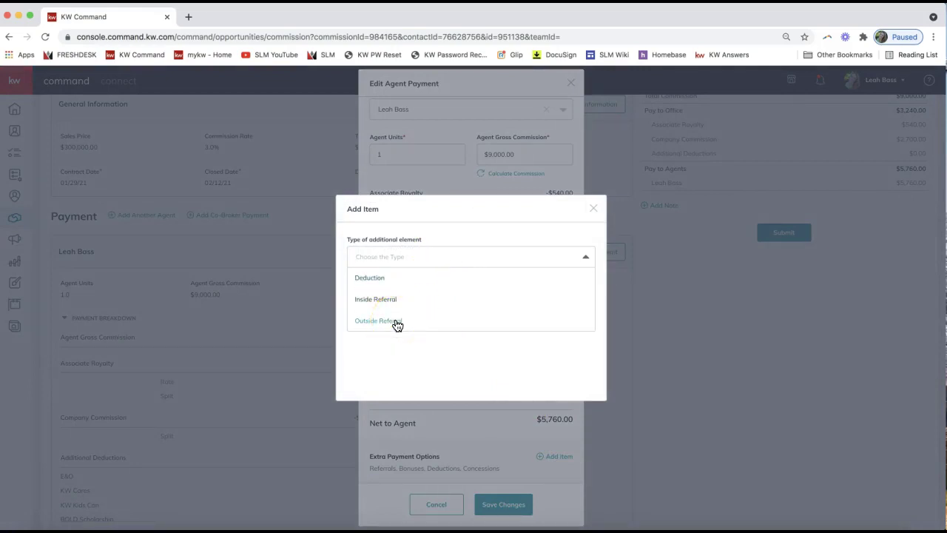
{"action": "left_click", "coordinate": [397, 326]}
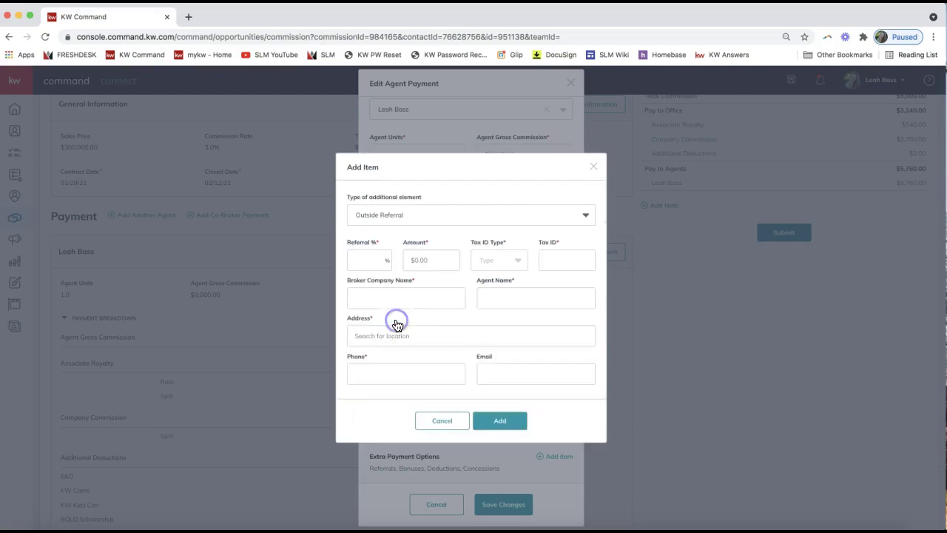
- Set the outside referral to 25% and check the tax ID, broker company and agent name fields without filling them in
{"action": "left_click", "coordinate": [386, 266]}
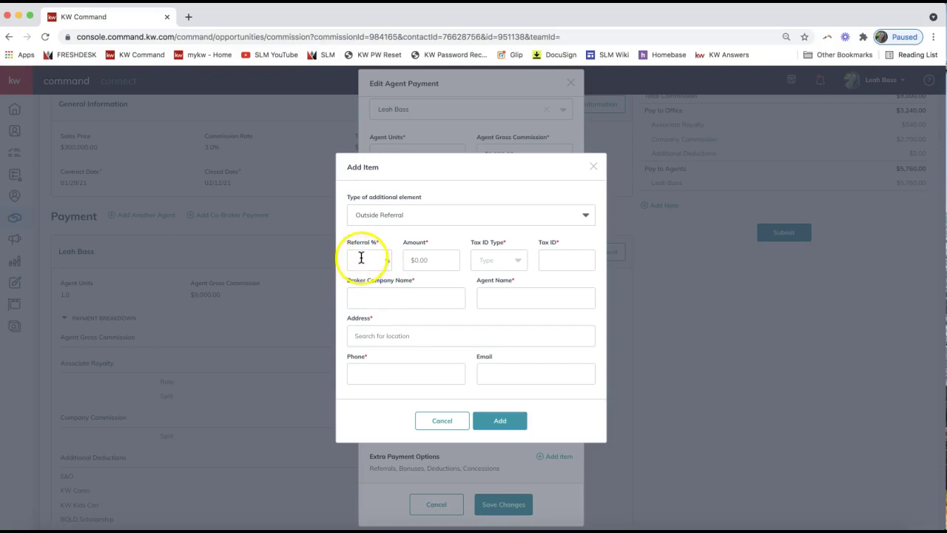
{"action": "left_click", "coordinate": [367, 261]}
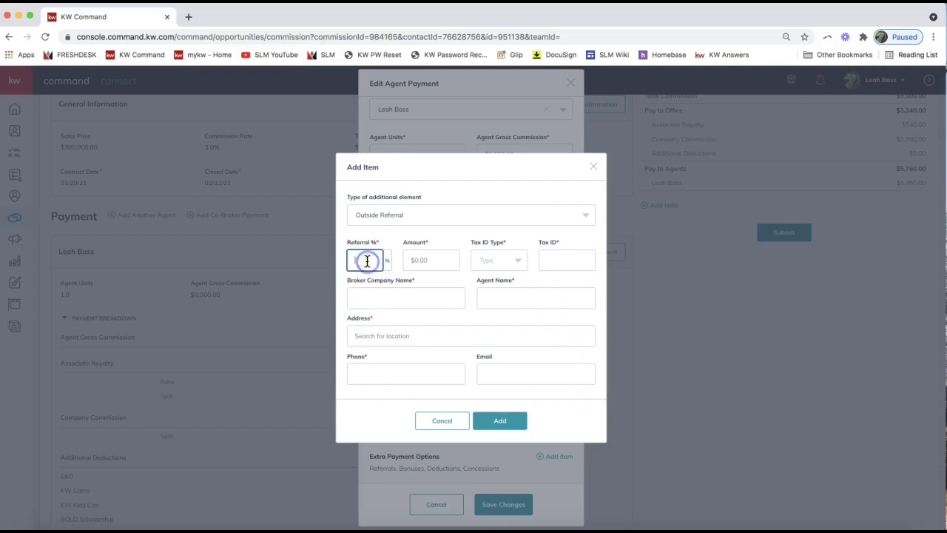
{"action": "type", "text": "25"}
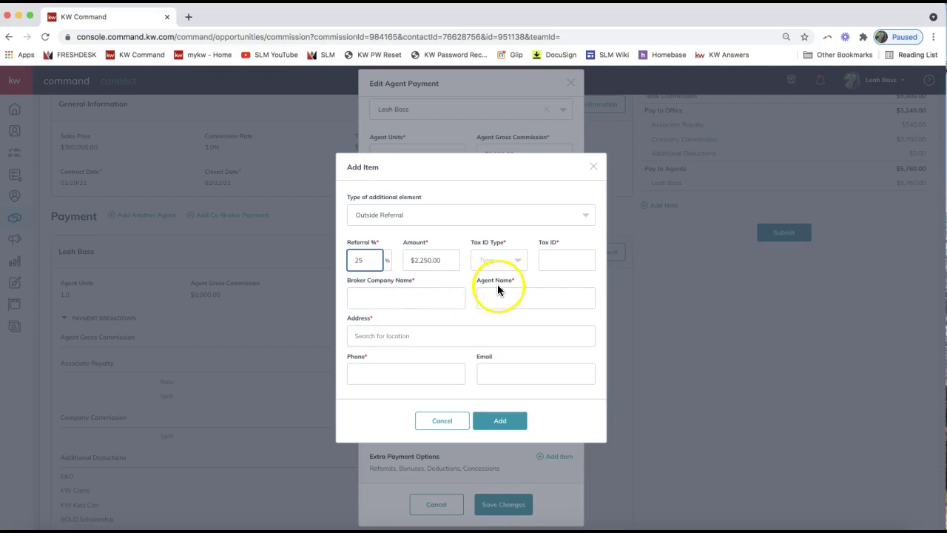
{"action": "left_click", "coordinate": [498, 260]}
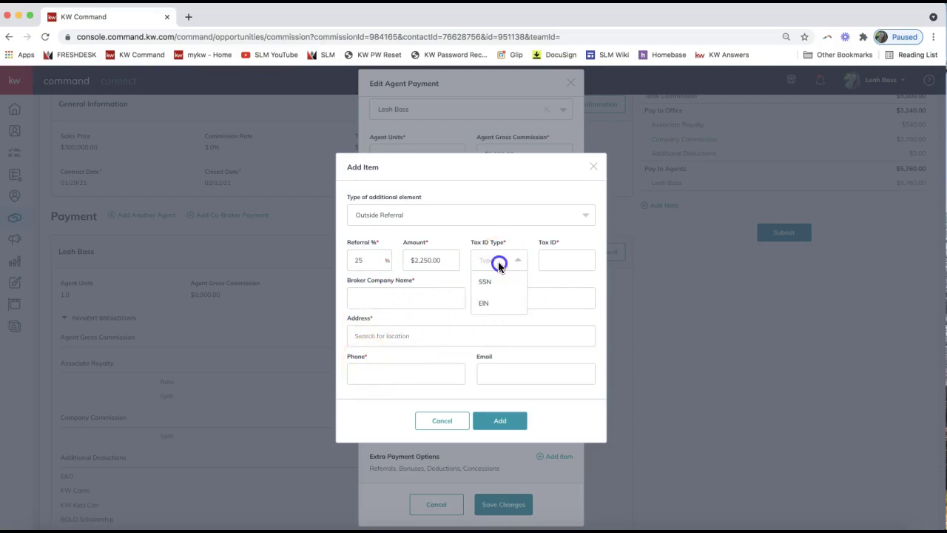
{"action": "left_click", "coordinate": [568, 264]}
{"action": "left_click", "coordinate": [430, 298]}
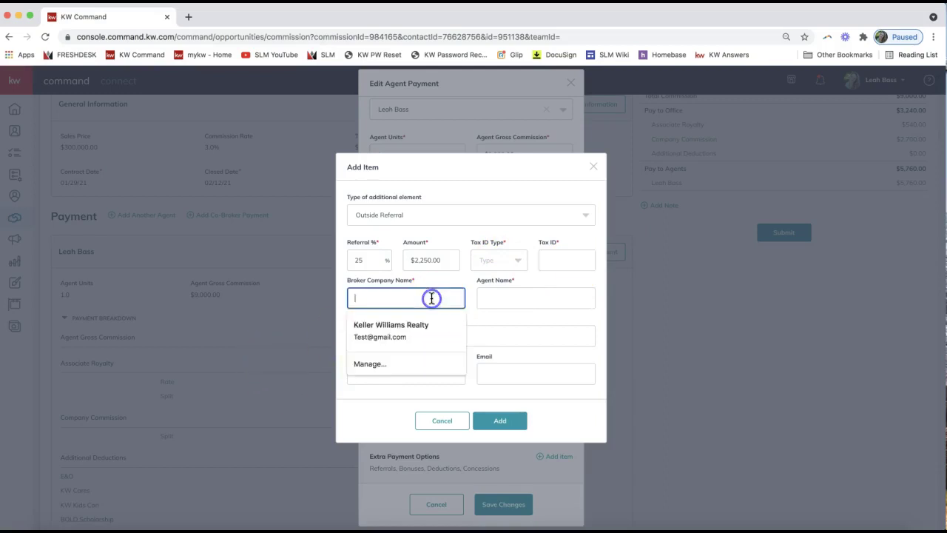
{"action": "left_click", "coordinate": [546, 310]}
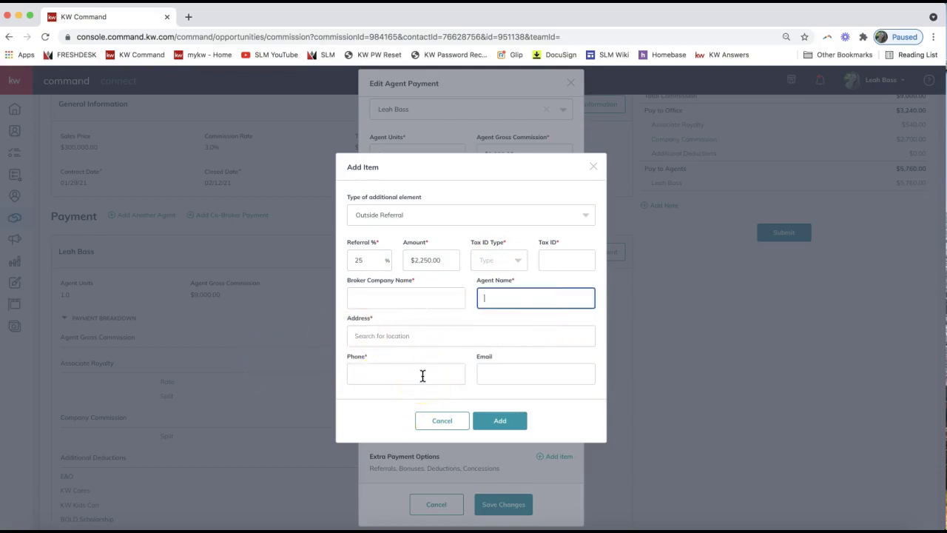
- Set the outside referral to 30%, and discard both the item and the agent payment edits
{"action": "double_click", "coordinate": [372, 259]}
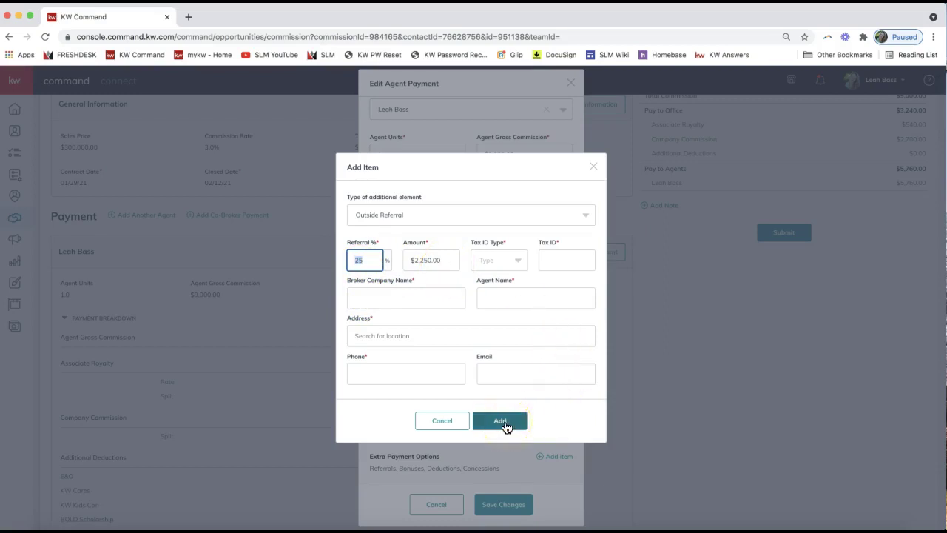
{"action": "left_click", "coordinate": [541, 511]}
{"action": "left_click", "coordinate": [314, 417]}
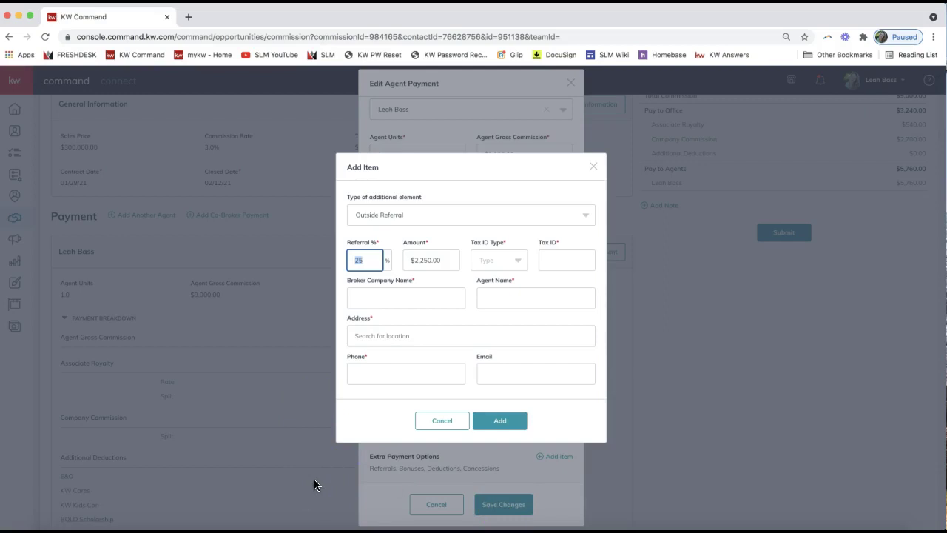
{"action": "left_click", "coordinate": [371, 252]}
{"action": "type", "text": "30"}
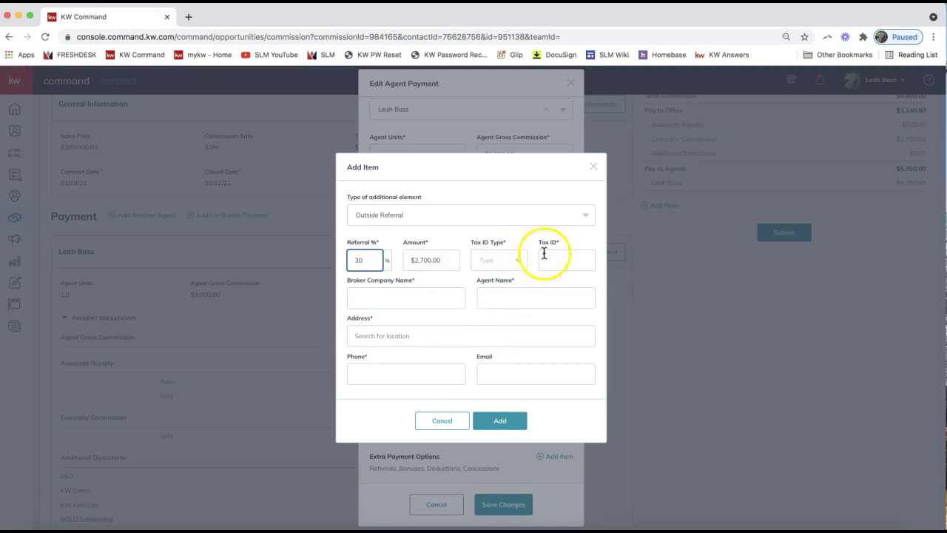
{"action": "left_click", "coordinate": [593, 166]}
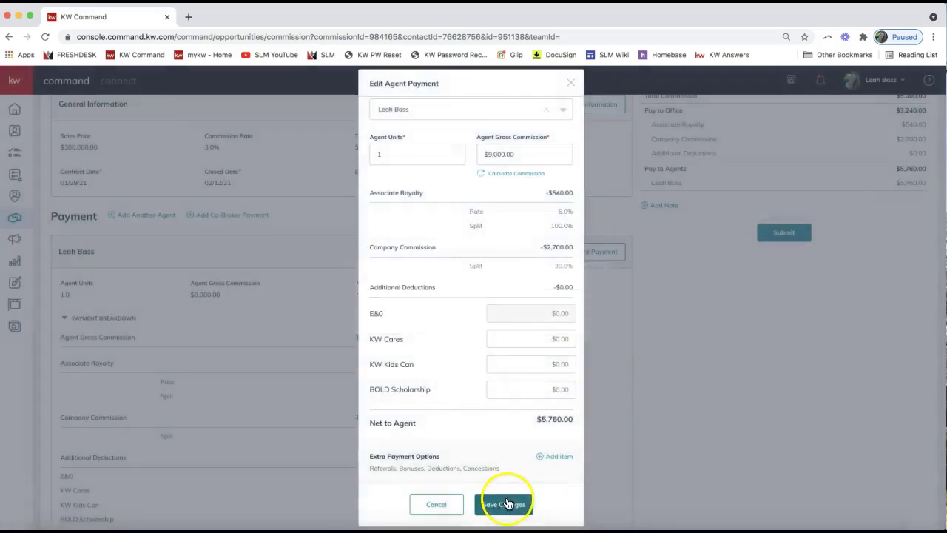
{"action": "left_click", "coordinate": [572, 86]}
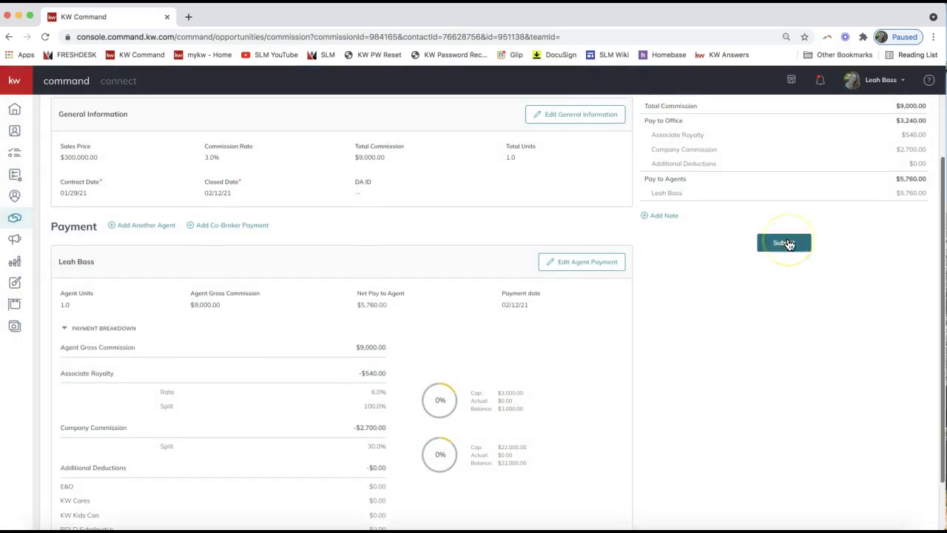
{"action": "scroll", "coordinate": [786, 243], "scroll_direction": "up", "scroll_amount": 3}
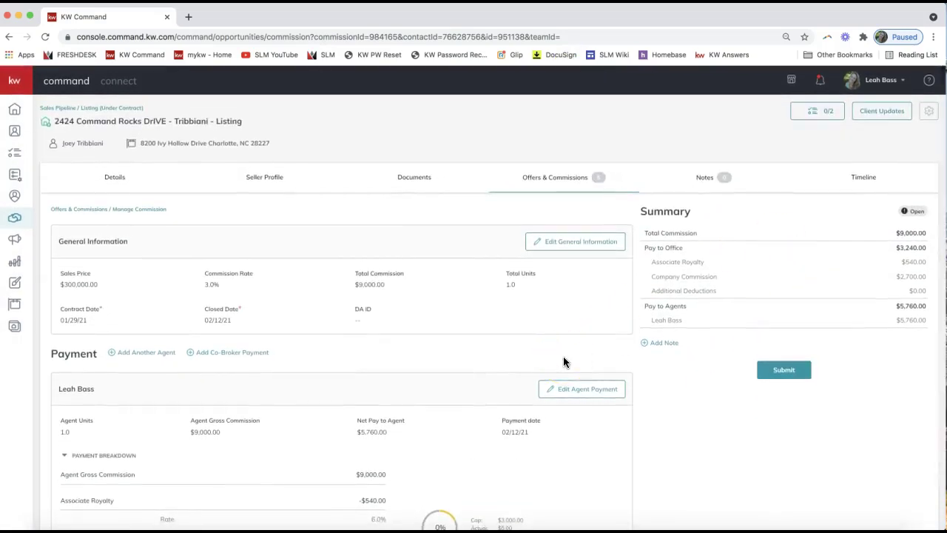
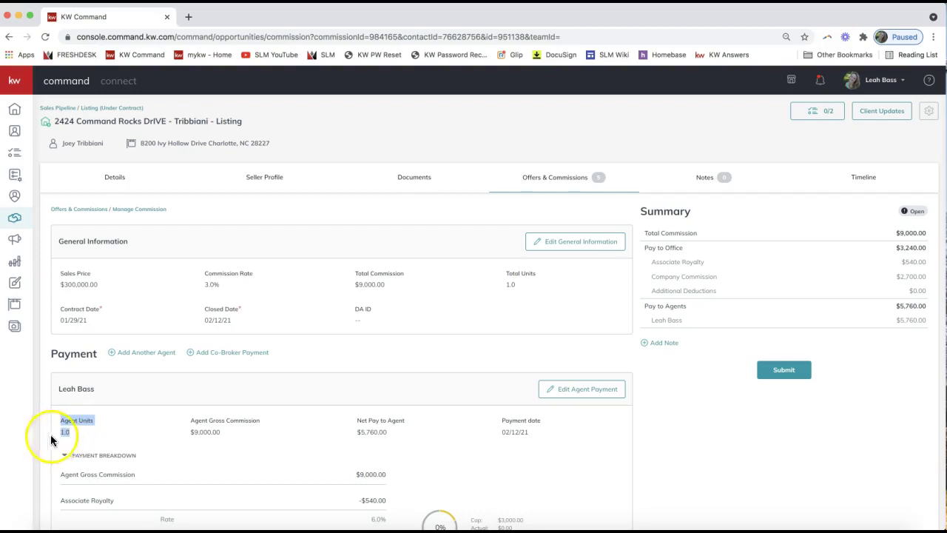
- Open the listing agent's payment for editing and set the agent units to .5
{"action": "left_click", "coordinate": [84, 426]}
{"action": "left_click", "coordinate": [93, 390]}
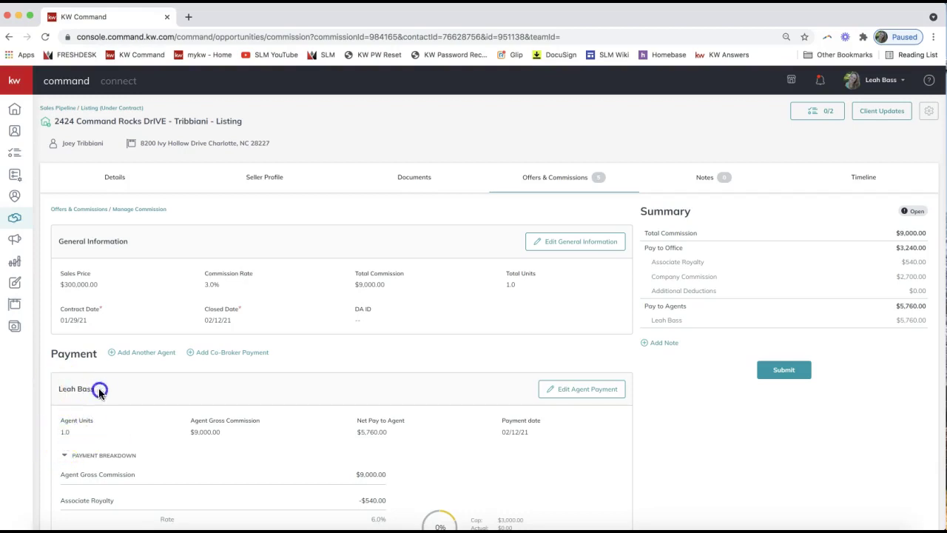
{"action": "left_click", "coordinate": [586, 396]}
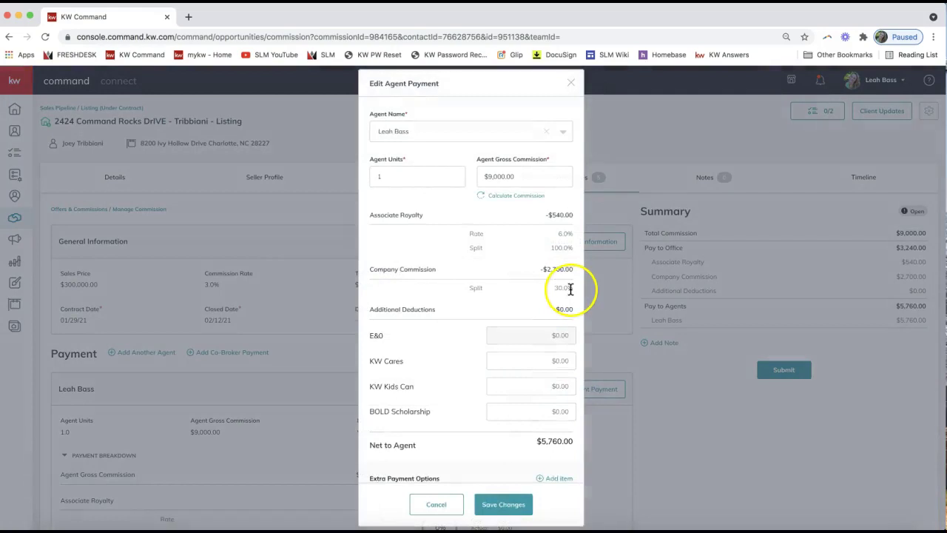
{"action": "double_click", "coordinate": [402, 176]}
{"action": "type", "text": ".5"}
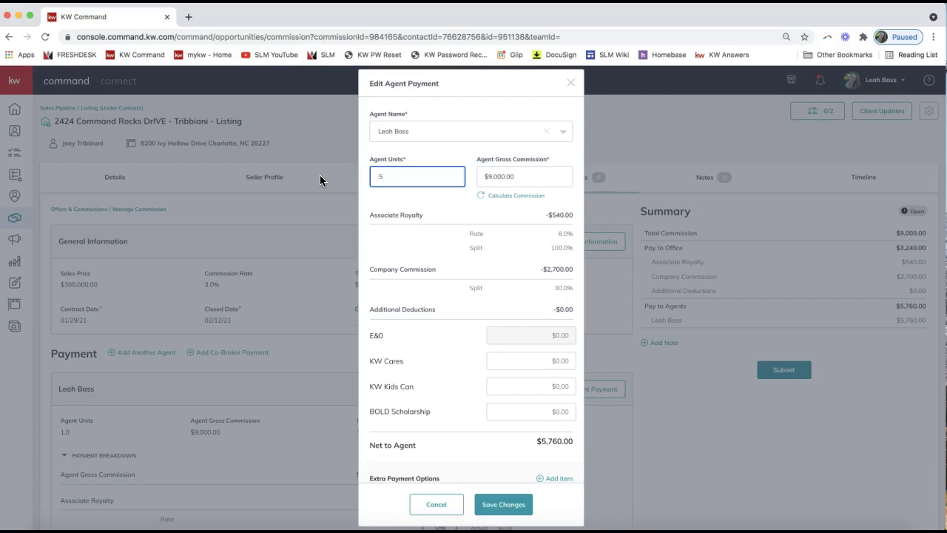
- Set the listing agent's units to .6, recalculate the gross commission and save the payment
{"action": "left_click", "coordinate": [403, 177]}
{"action": "type", "text": ".5"}
{"action": "key", "text": "BackSpace"}
{"action": "type", "text": "6"}
{"action": "left_click", "coordinate": [509, 197]}
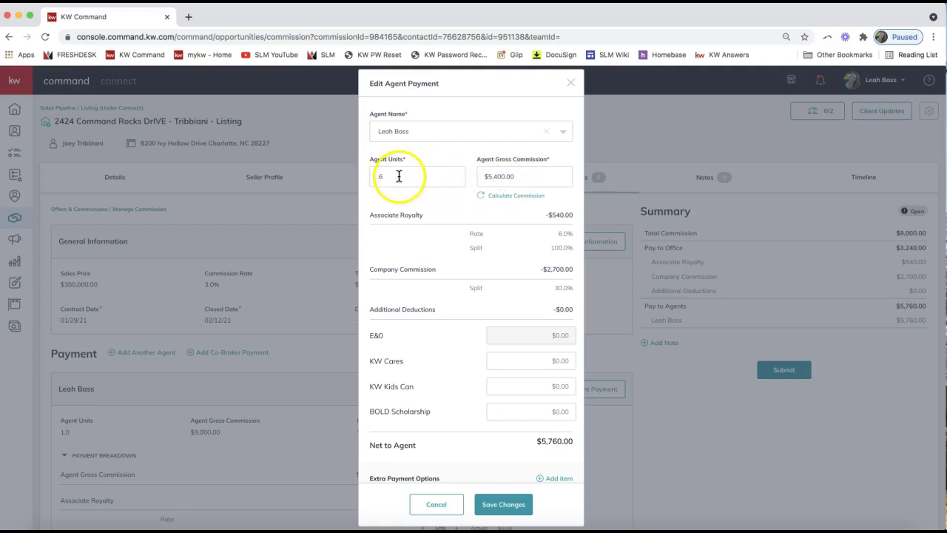
{"action": "left_click", "coordinate": [560, 197]}
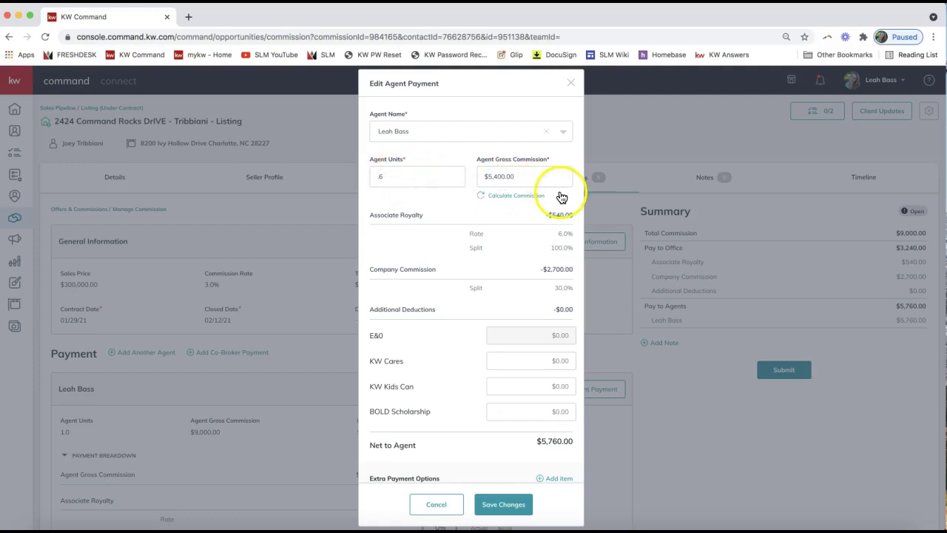
{"action": "left_click", "coordinate": [394, 178]}
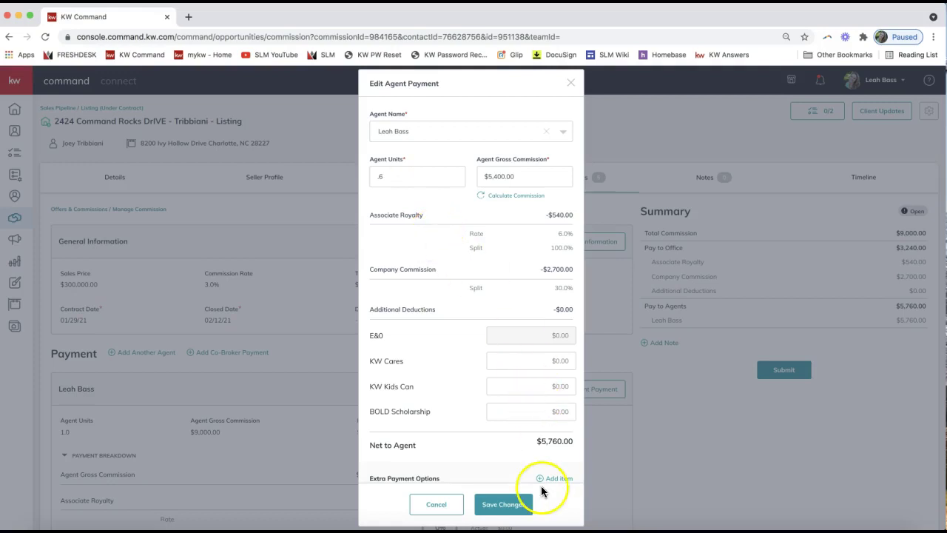
{"action": "scroll", "coordinate": [534, 450], "scroll_direction": "down", "scroll_amount": 1}
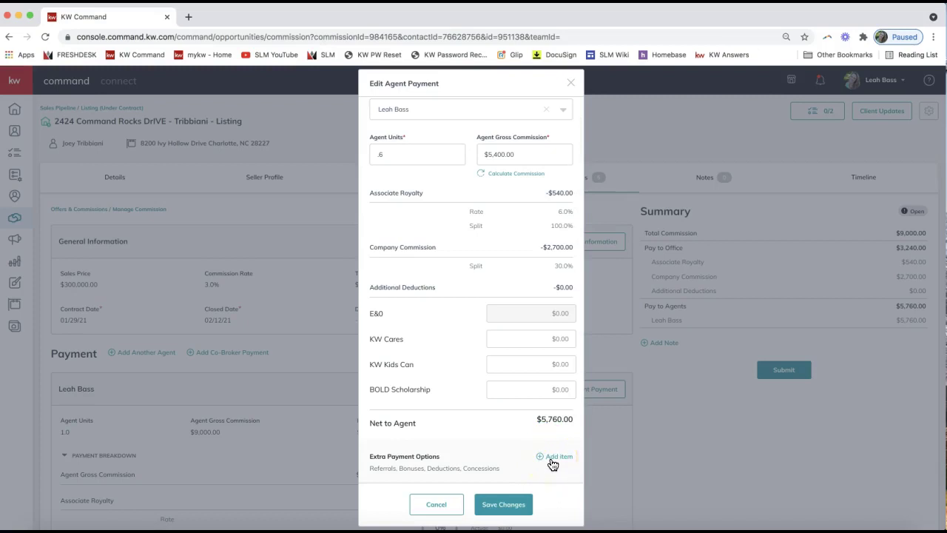
{"action": "left_click", "coordinate": [502, 506]}
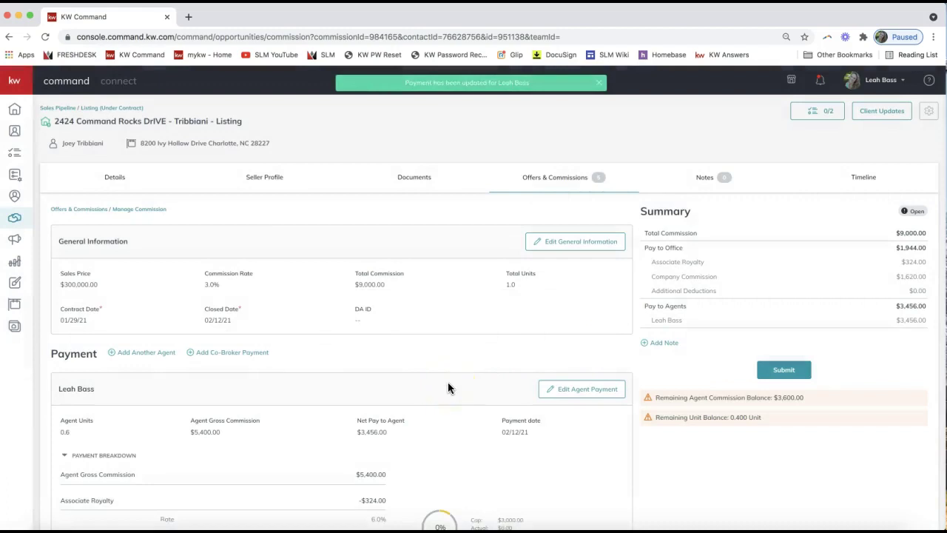
- Check the listing agent's saved units and gross commission, and start adding a second agent selected by name
{"action": "scroll", "coordinate": [252, 400], "scroll_direction": "down", "scroll_amount": 2}
{"action": "double_click", "coordinate": [65, 375]}
{"action": "double_click", "coordinate": [194, 375]}
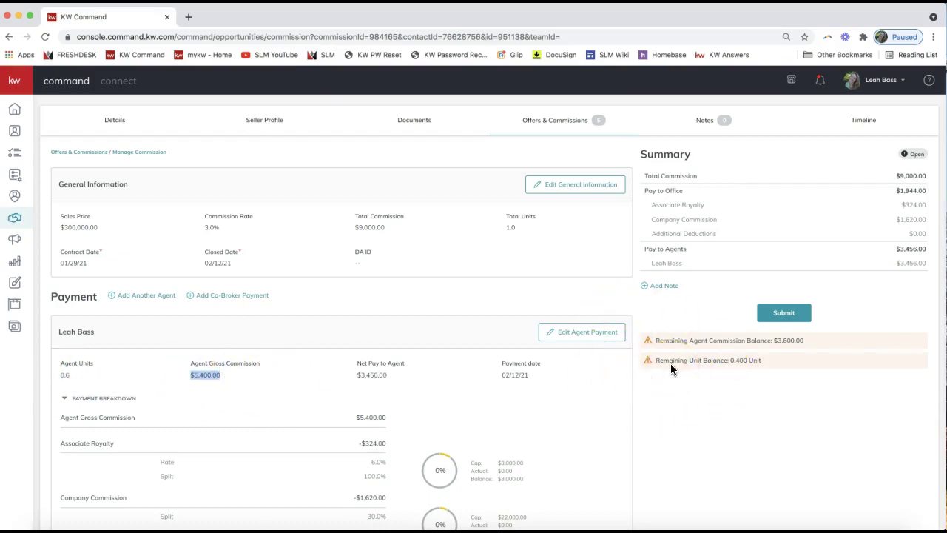
{"action": "left_click", "coordinate": [601, 340]}
{"action": "left_click", "coordinate": [125, 299]}
{"action": "left_click", "coordinate": [133, 299]}
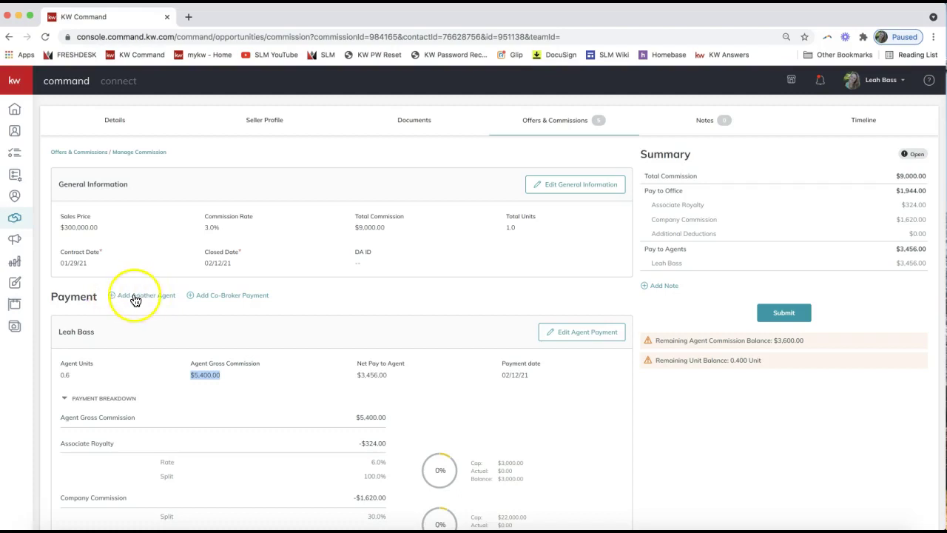
{"action": "left_click", "coordinate": [120, 299]}
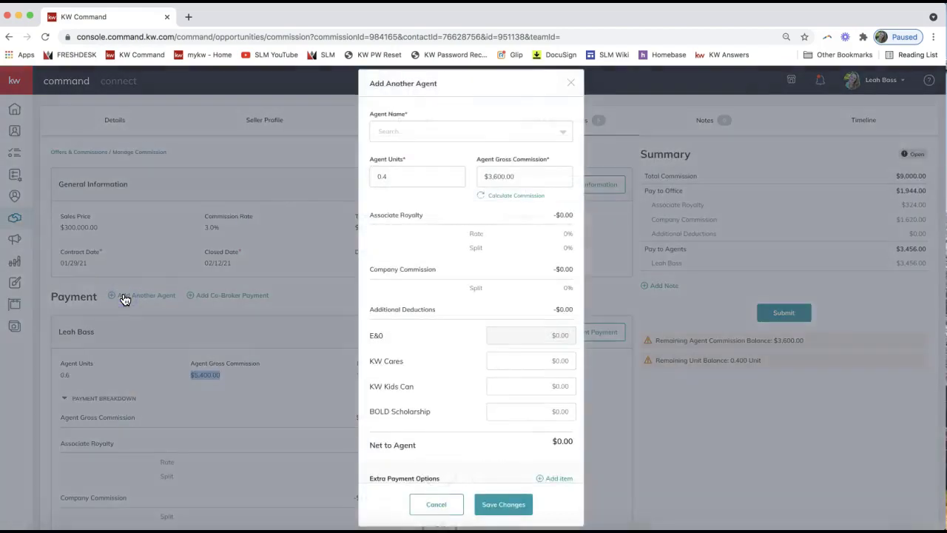
{"action": "left_click", "coordinate": [428, 131]}
{"action": "type", "text": "connie ya"}
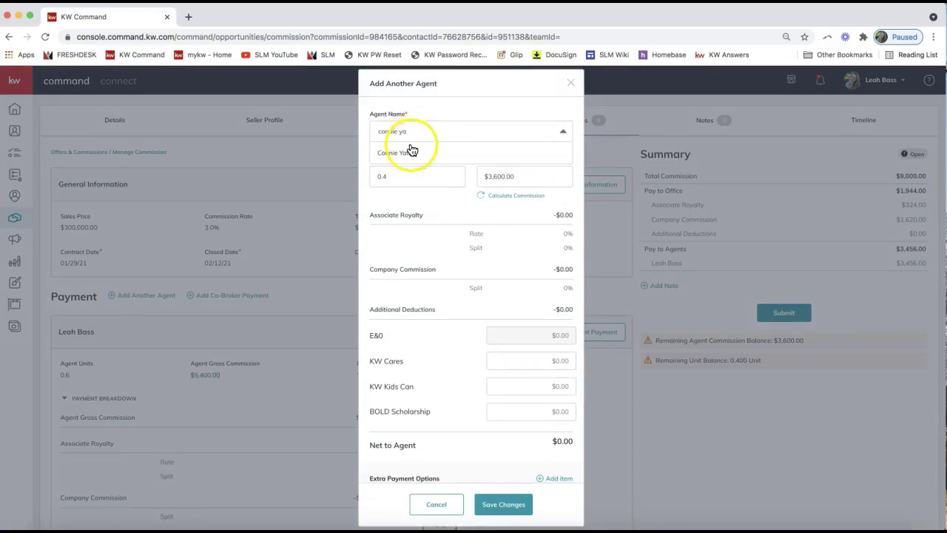
{"action": "left_click", "coordinate": [404, 151]}
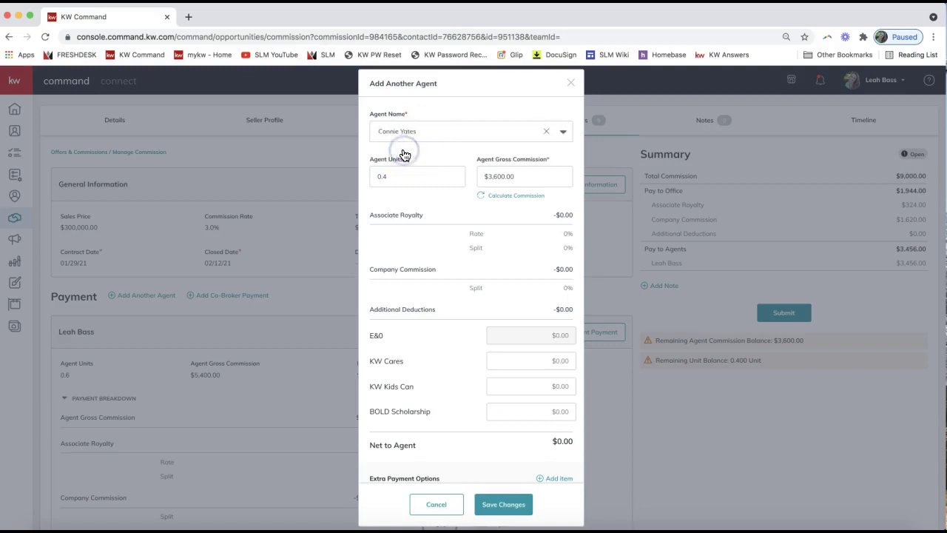
- Keep the second agent's units at 0.4, recalculate the gross commission and save the new agent
{"action": "left_click", "coordinate": [423, 184]}
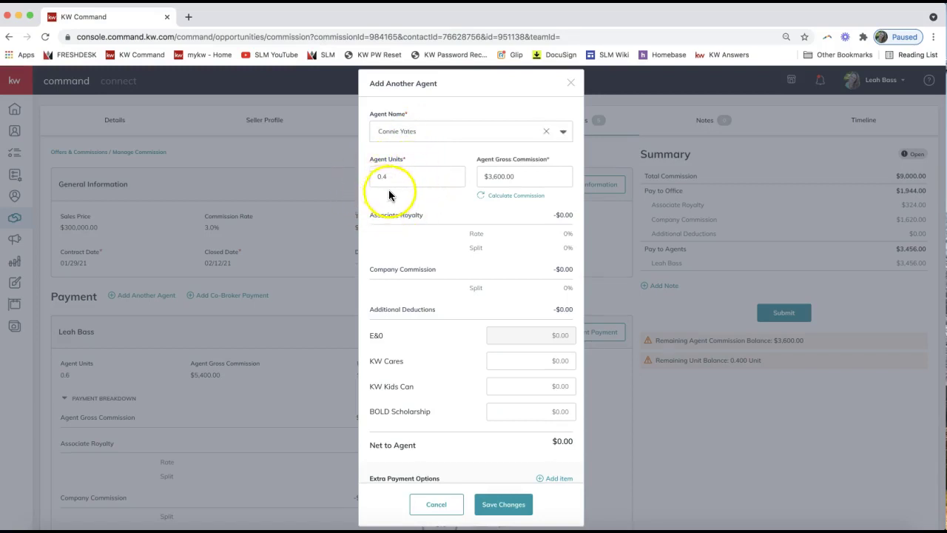
{"action": "left_click_drag", "start_coordinate": [354, 176], "coordinate": [43, 405]}
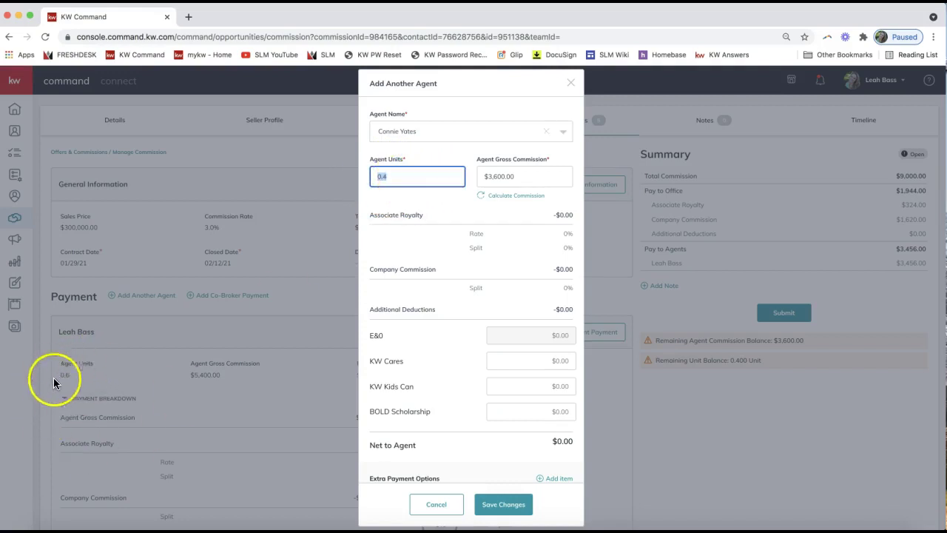
{"action": "left_click", "coordinate": [418, 174]}
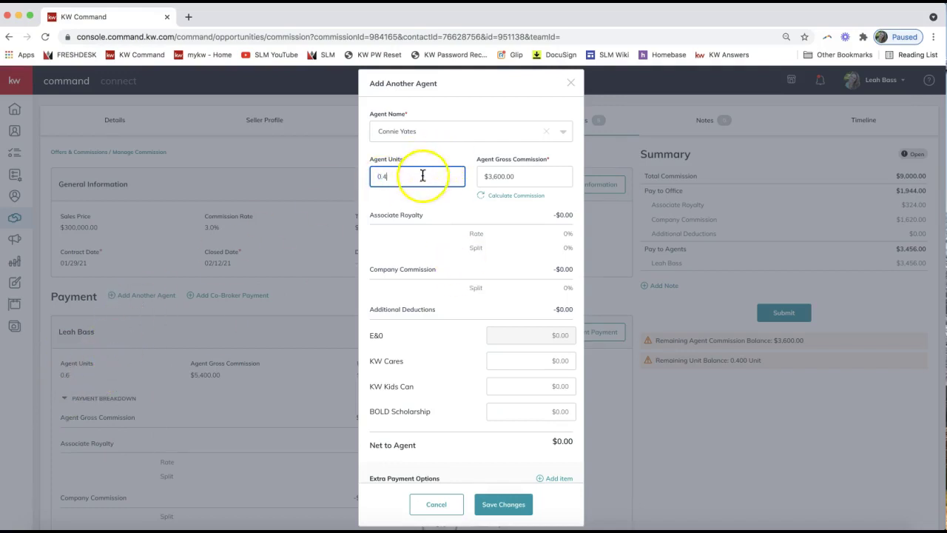
{"action": "left_click", "coordinate": [498, 202]}
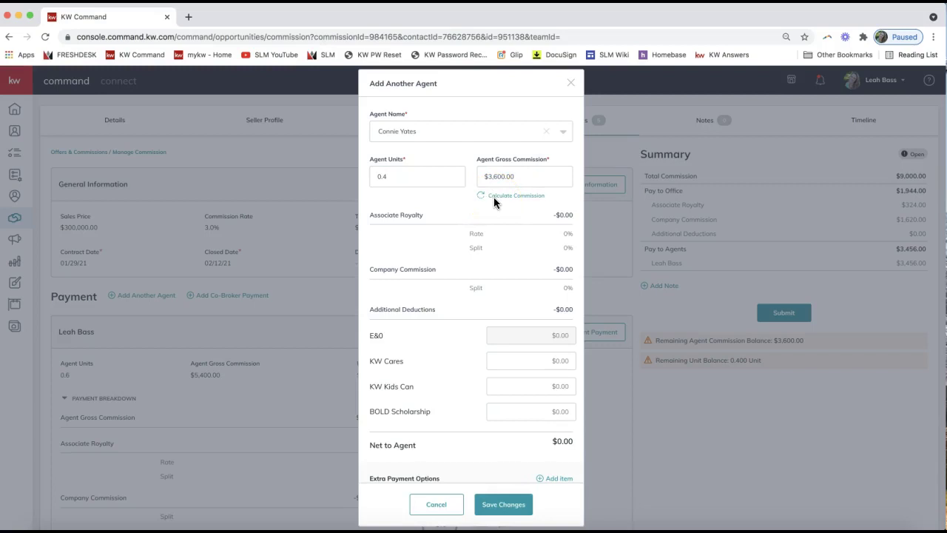
{"action": "scroll", "coordinate": [487, 353], "scroll_direction": "down", "scroll_amount": 1}
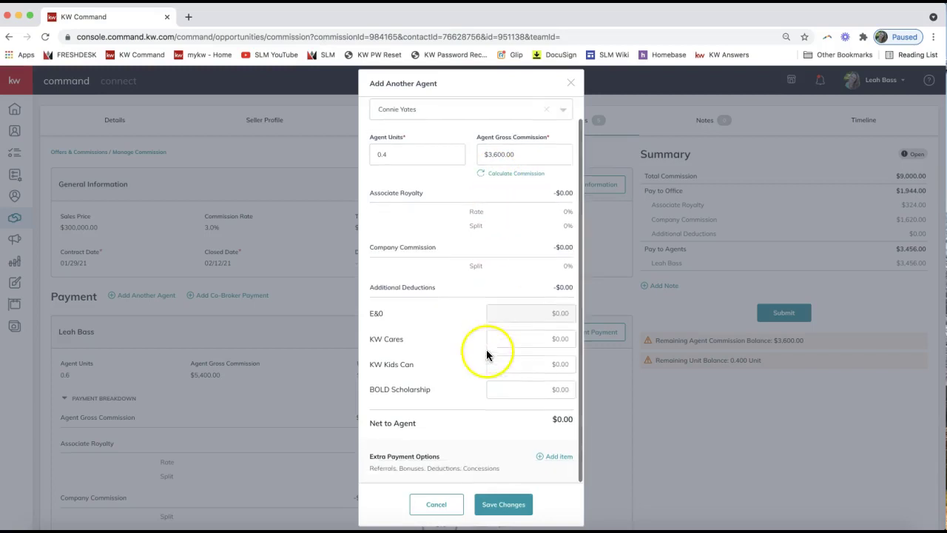
{"action": "left_click", "coordinate": [496, 508]}
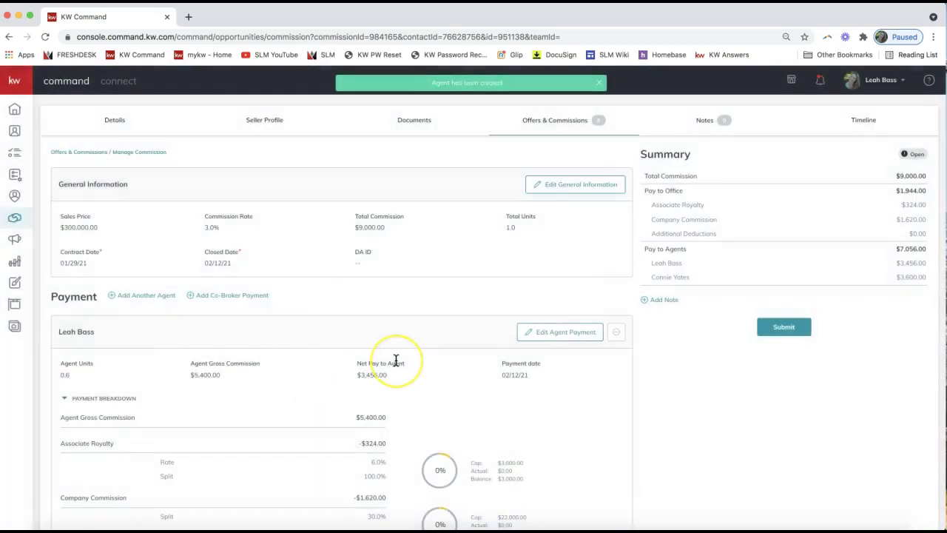
- Review both agents' payment breakdowns, and save the first agent's payment with .5 units and a recalculated gross commission
{"action": "scroll", "coordinate": [396, 360], "scroll_direction": "down", "scroll_amount": 5}
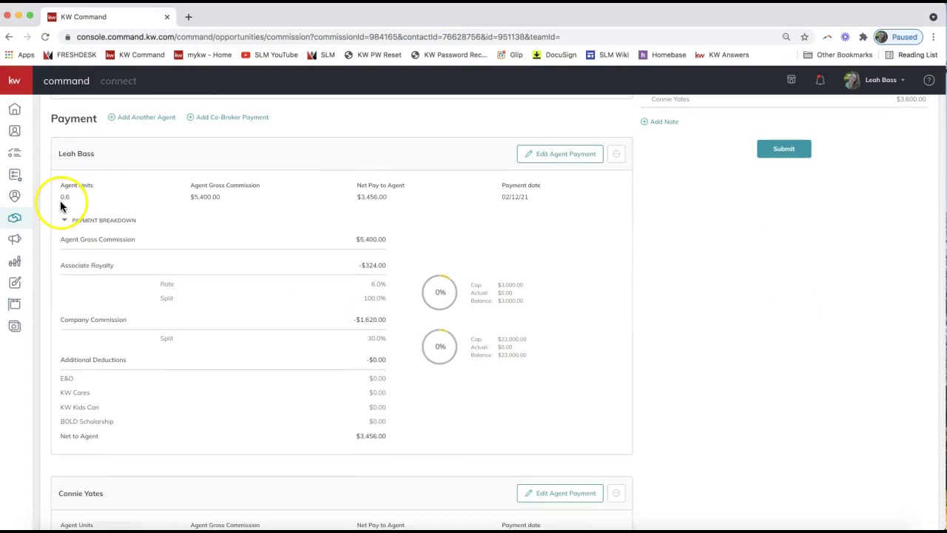
{"action": "scroll", "coordinate": [158, 281], "scroll_direction": "down", "scroll_amount": 5}
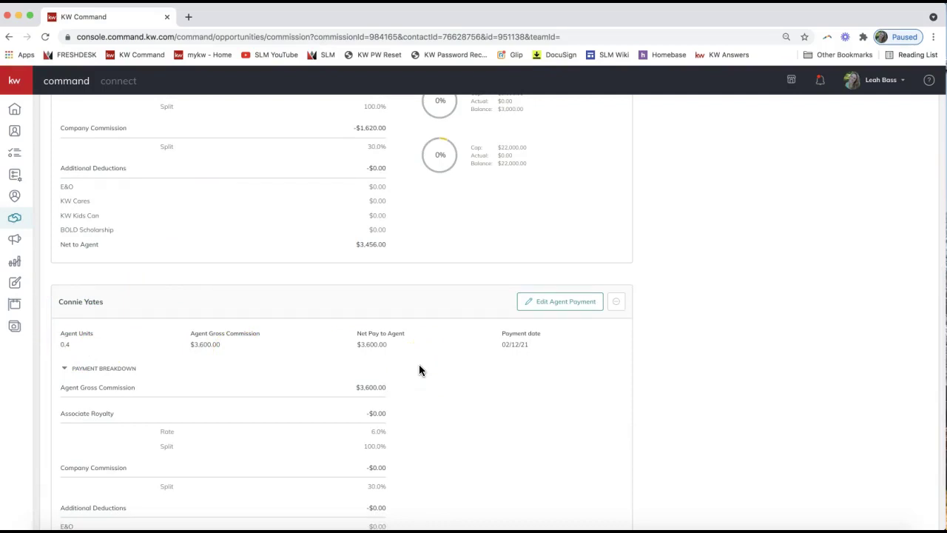
{"action": "scroll", "coordinate": [419, 370], "scroll_direction": "up", "scroll_amount": 6}
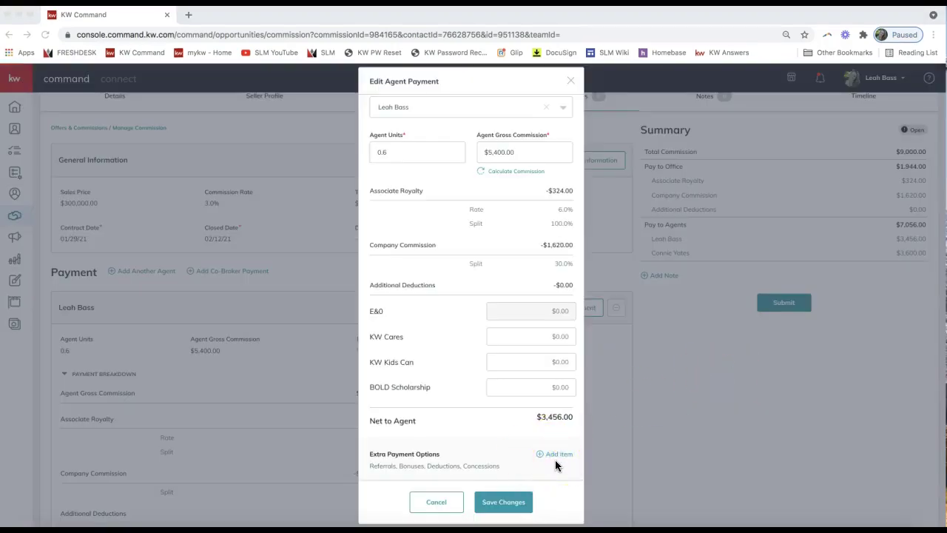
{"action": "double_click", "coordinate": [405, 148]}
{"action": "type", "text": ".5"}
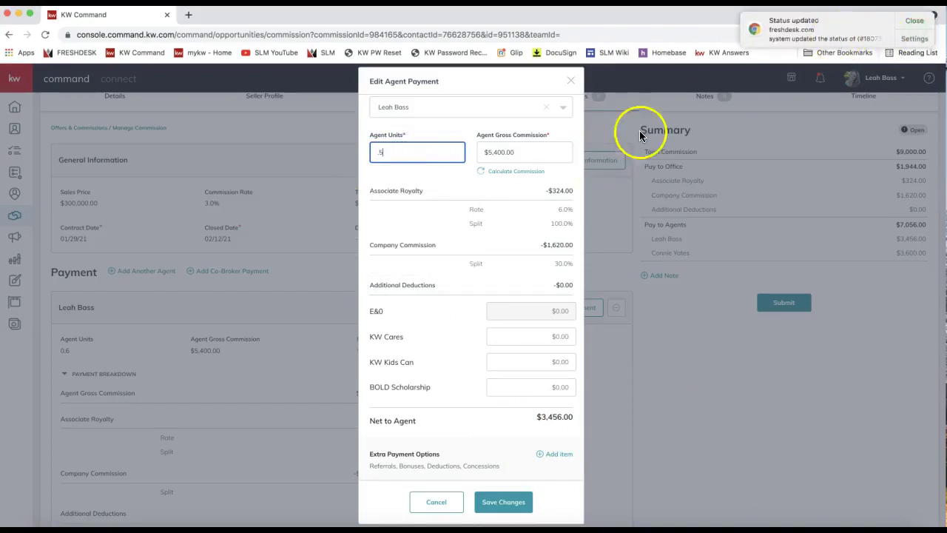
{"action": "left_click", "coordinate": [511, 173]}
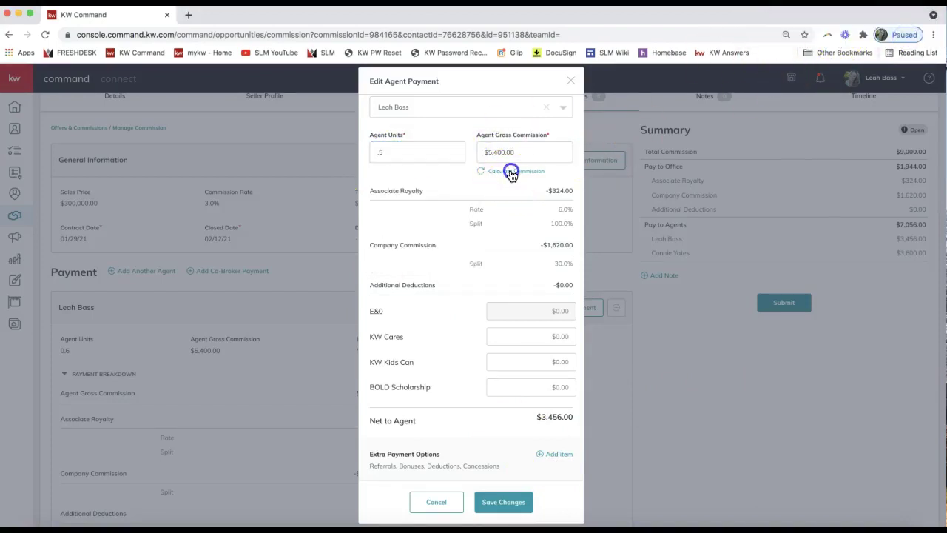
{"action": "left_click", "coordinate": [504, 502]}
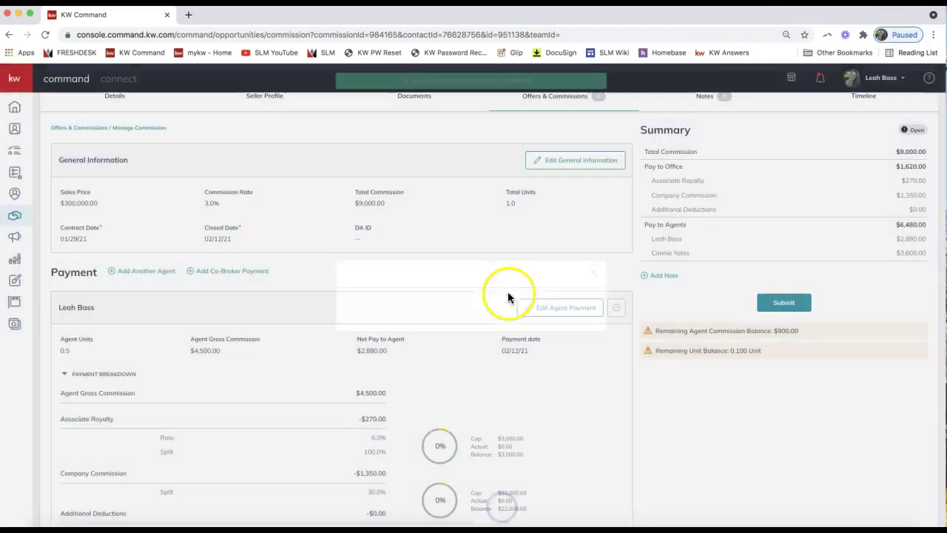
- Edit the second agent's payment to .5 units, recalculate the gross commission and save the changes
{"action": "scroll", "coordinate": [419, 306], "scroll_direction": "down", "scroll_amount": 6}
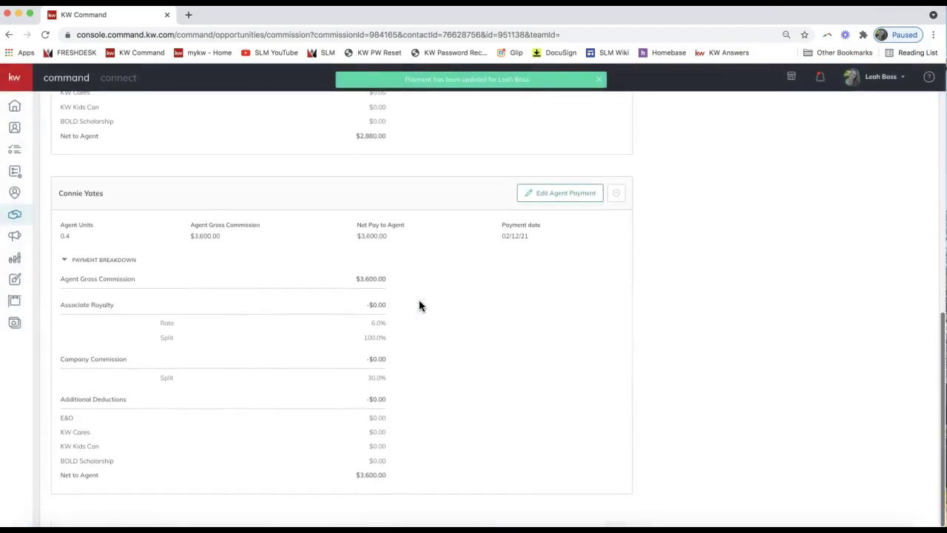
{"action": "left_click", "coordinate": [543, 194]}
{"action": "left_click", "coordinate": [416, 174]}
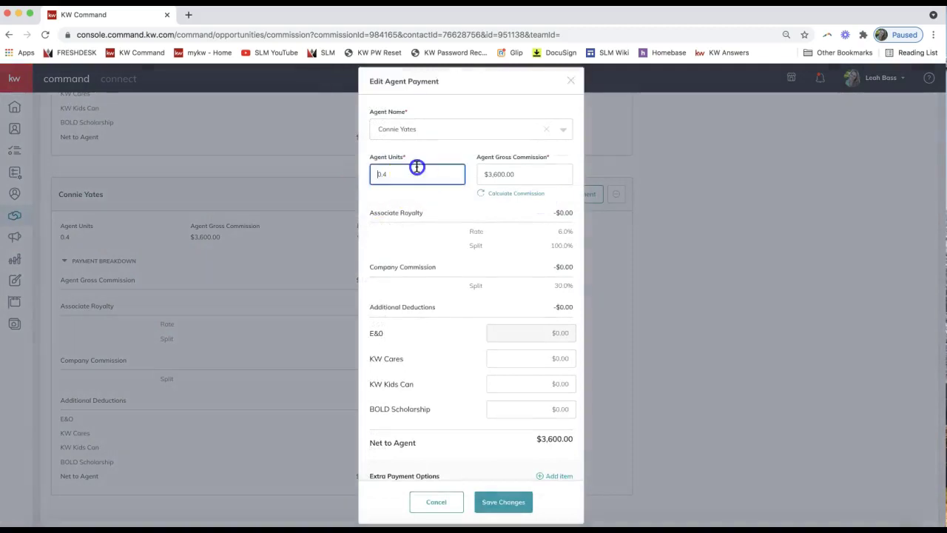
{"action": "key", "text": "BackSpace"}
{"action": "key", "text": "BackSpace"}
{"action": "key", "text": "BackSpace"}
{"action": "type", "text": ".5"}
{"action": "left_click", "coordinate": [514, 193]}
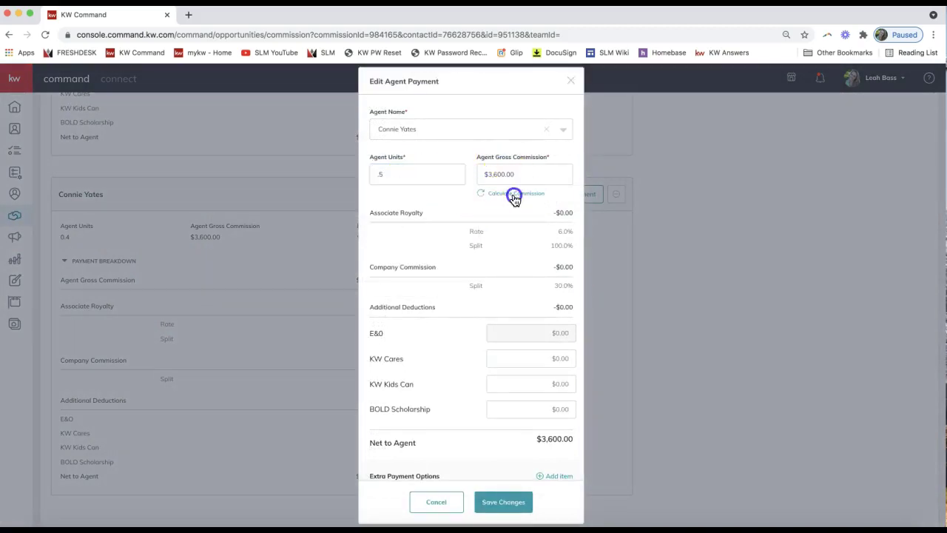
{"action": "left_click", "coordinate": [415, 174]}
{"action": "double_click", "coordinate": [414, 174]}
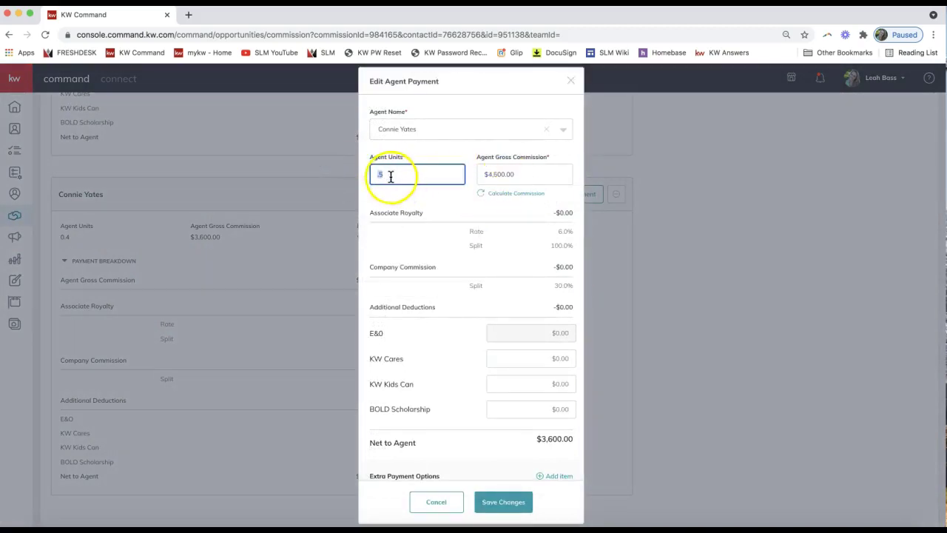
{"action": "double_click", "coordinate": [504, 174]}
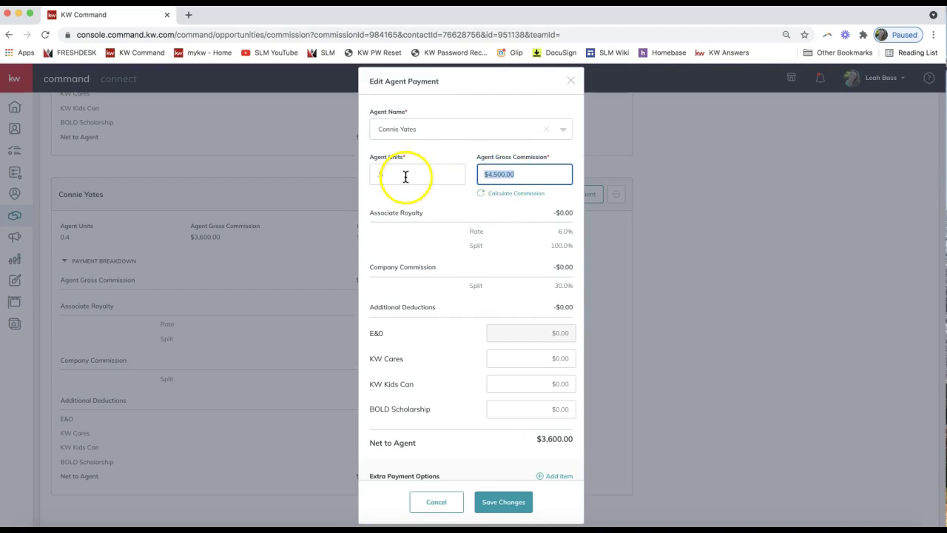
{"action": "left_click", "coordinate": [490, 500]}
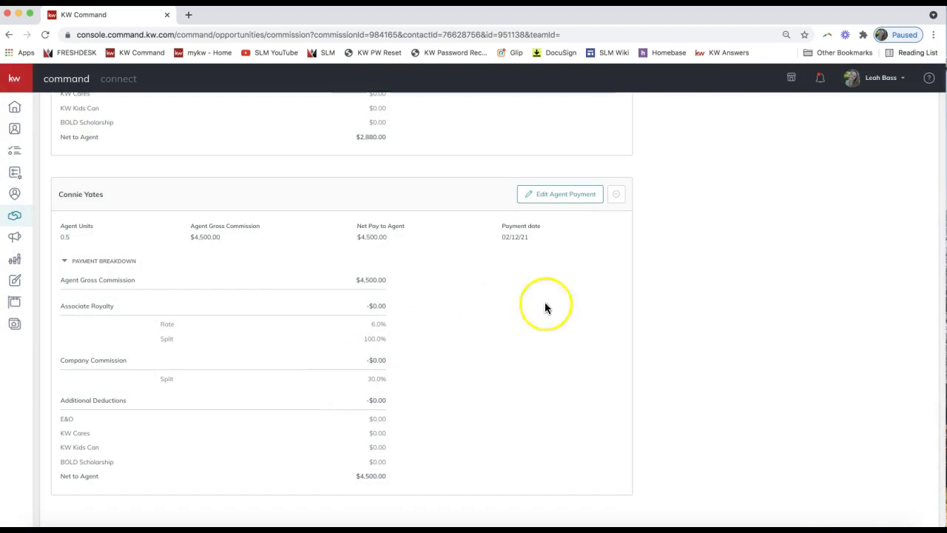
- Edit the second agent's payment again and start an extra payment item of type Outside Referral
{"action": "left_click", "coordinate": [566, 200]}
{"action": "scroll", "coordinate": [452, 360], "scroll_direction": "down", "scroll_amount": 1}
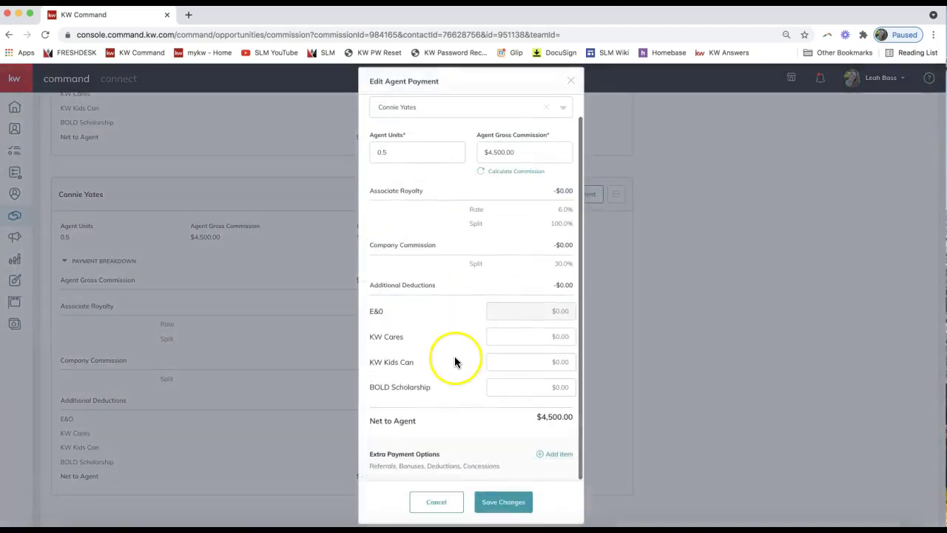
{"action": "left_click", "coordinate": [556, 454]}
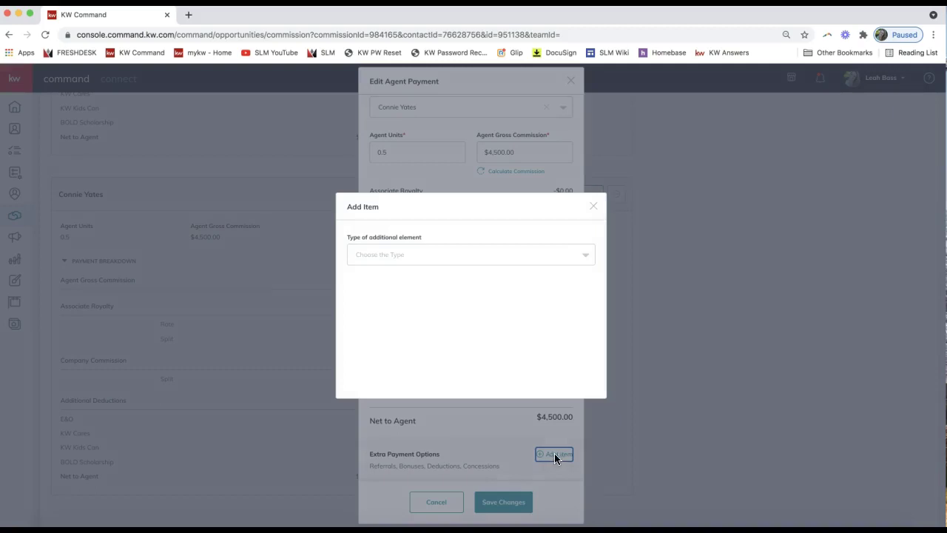
{"action": "left_click", "coordinate": [467, 257]}
{"action": "scroll", "coordinate": [407, 286], "scroll_direction": "down", "scroll_amount": 2}
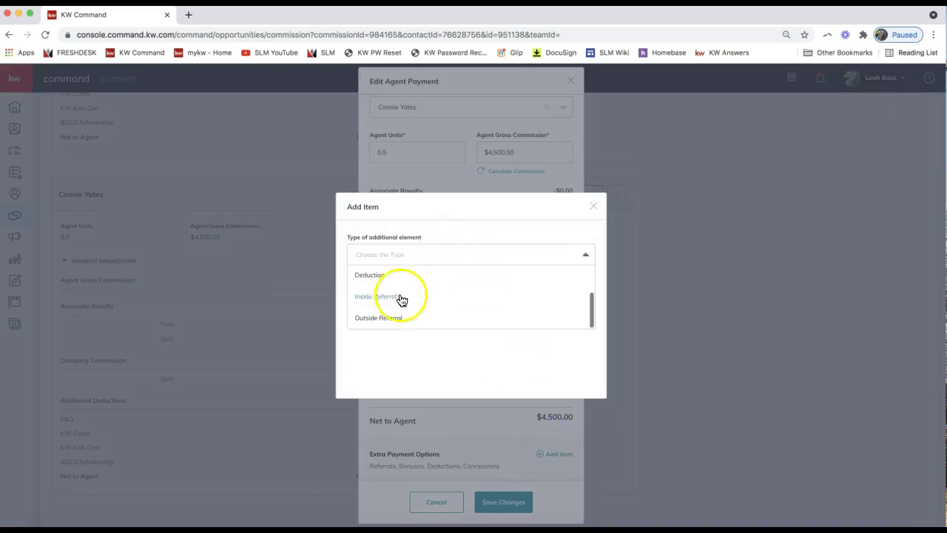
{"action": "left_click", "coordinate": [390, 319]}
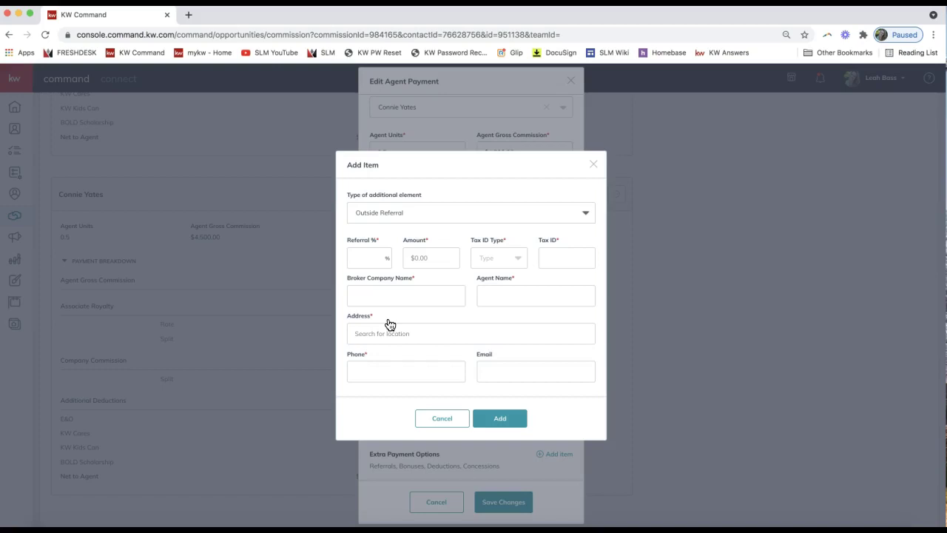
- Enter $2,000 as the outside referral's amount and replace it with $1,000
{"action": "left_click", "coordinate": [435, 257]}
{"action": "left_click", "coordinate": [434, 257]}
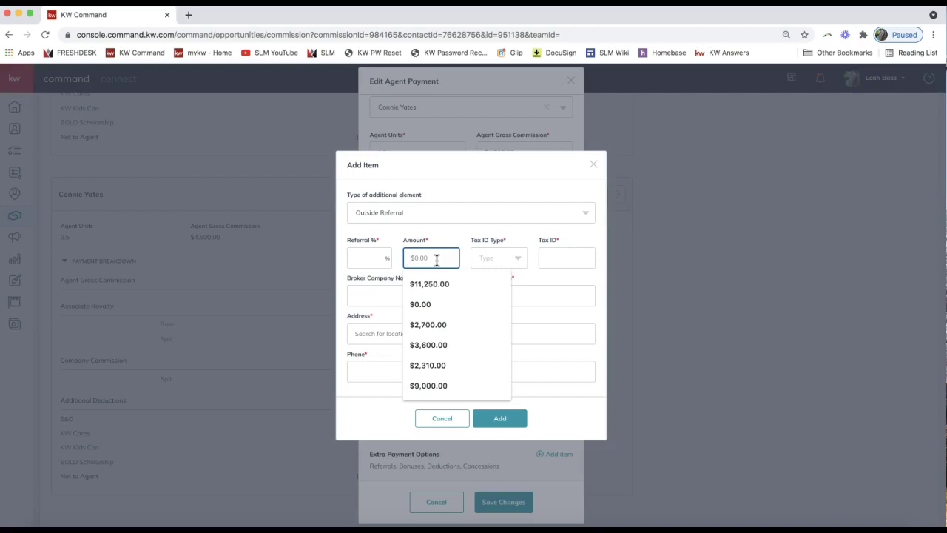
{"action": "type", "text": "2000"}
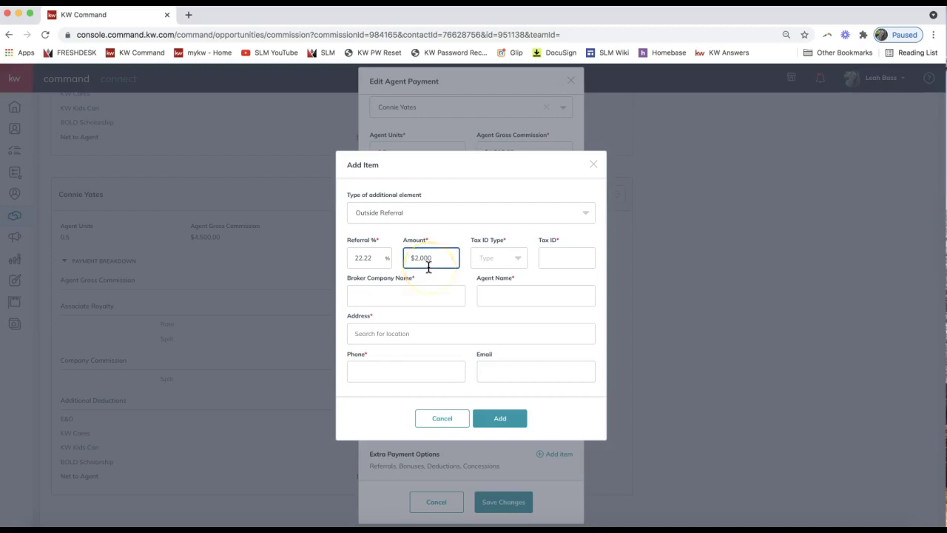
{"action": "key", "text": "BackSpace"}
{"action": "key", "text": "BackSpace"}
{"action": "key", "text": "BackSpace"}
{"action": "key", "text": "BackSpace"}
{"action": "type", "text": "1000"}
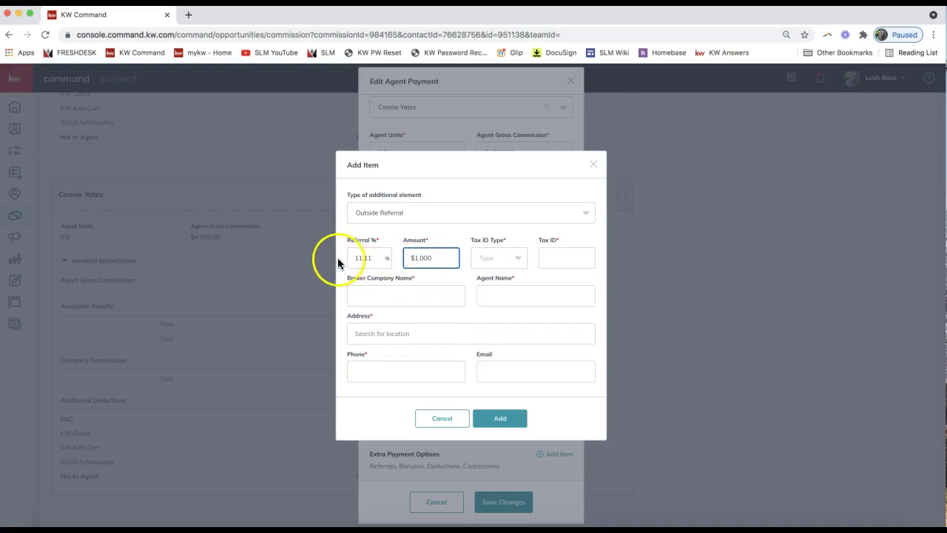
- Check the outside referral's percentage and amount fields and the available tax ID types
{"action": "double_click", "coordinate": [364, 257]}
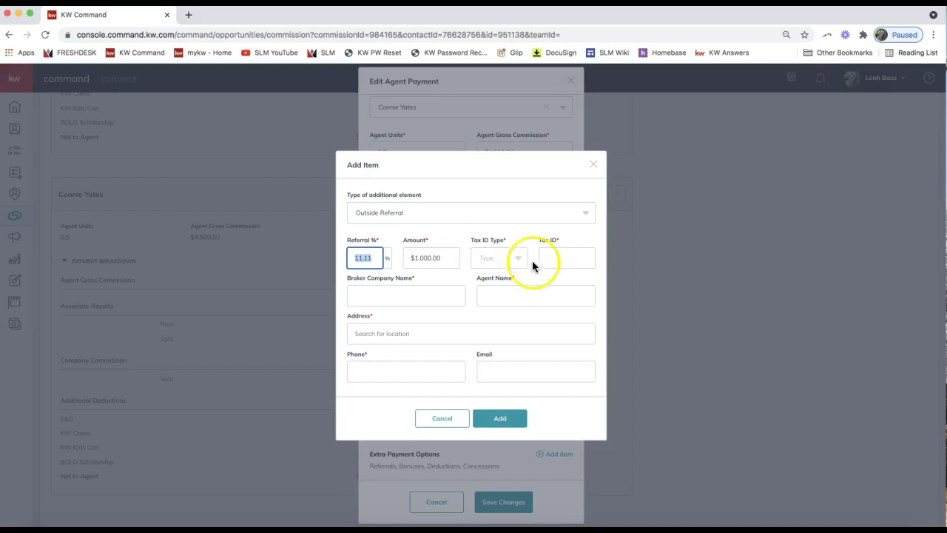
{"action": "left_click", "coordinate": [434, 257]}
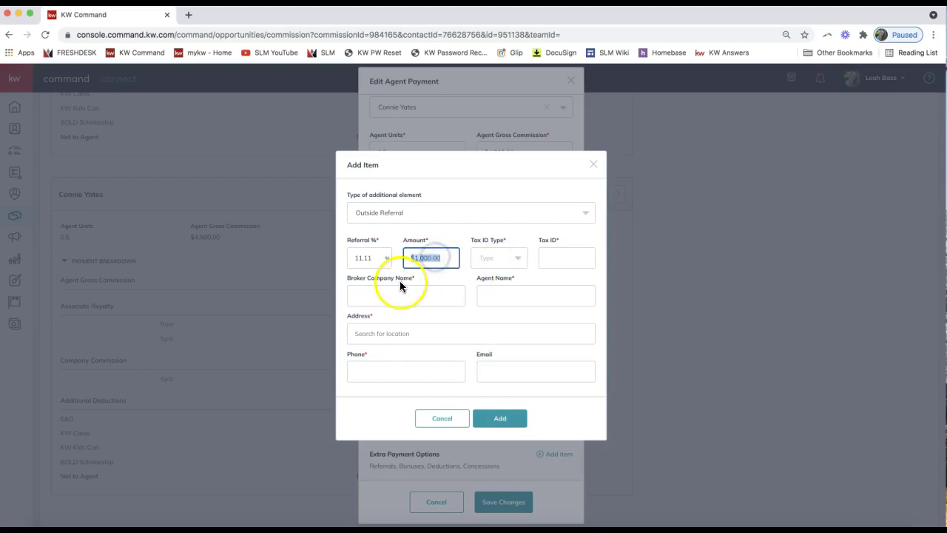
{"action": "left_click", "coordinate": [366, 257]}
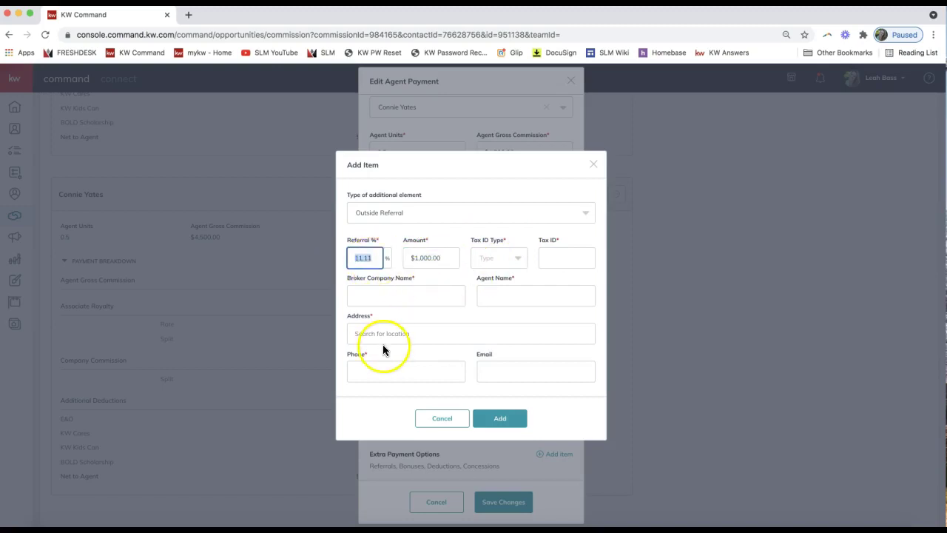
{"action": "left_click", "coordinate": [487, 258]}
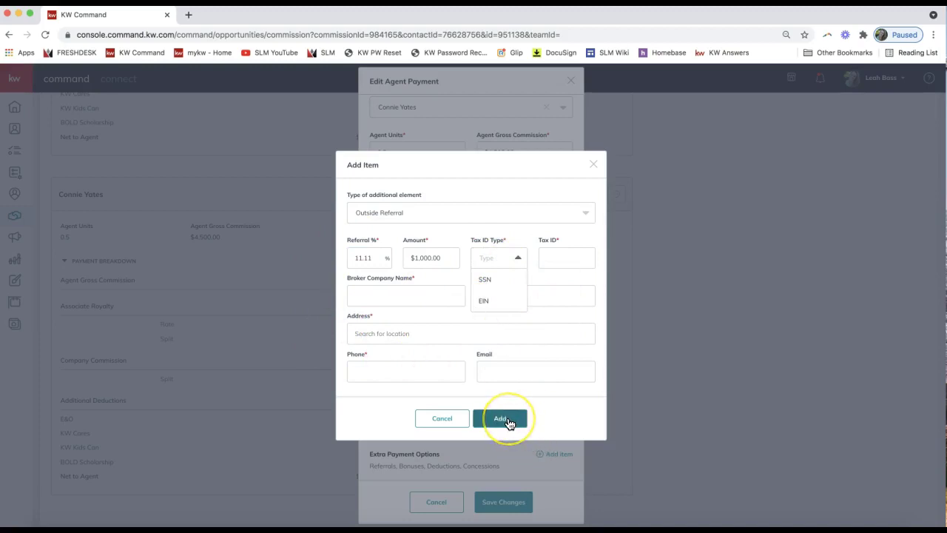
- Discard the outside referral item and save the second agent's payment
{"action": "left_click", "coordinate": [595, 172]}
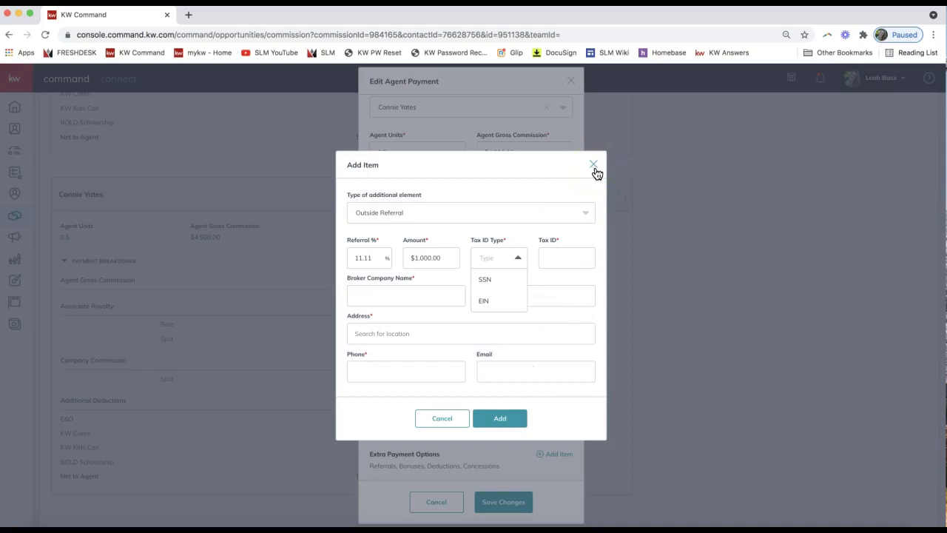
{"action": "left_click", "coordinate": [594, 170]}
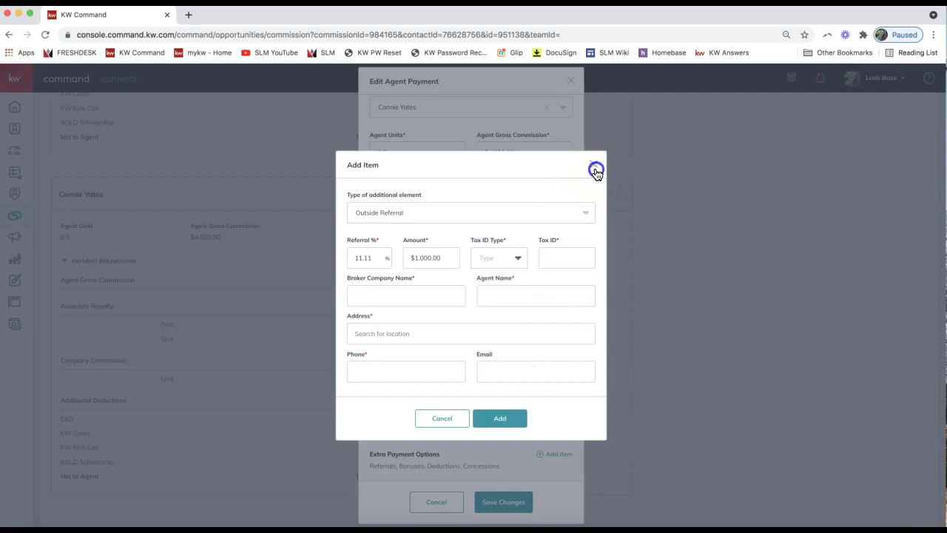
{"action": "left_click", "coordinate": [570, 83]}
{"action": "left_click", "coordinate": [503, 502]}
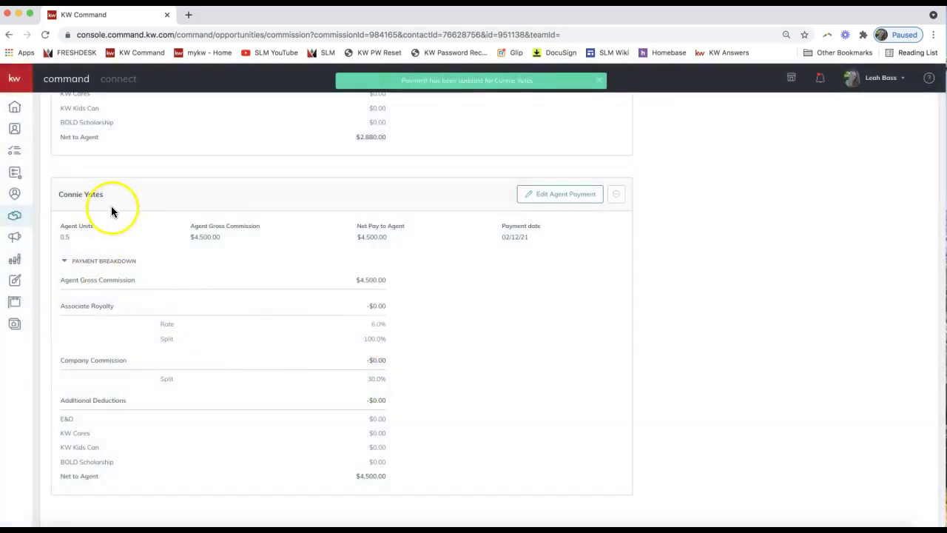
- Edit the first agent's payment and start an extra payment item of type Outside Referral
{"action": "scroll", "coordinate": [219, 384], "scroll_direction": "up", "scroll_amount": 2}
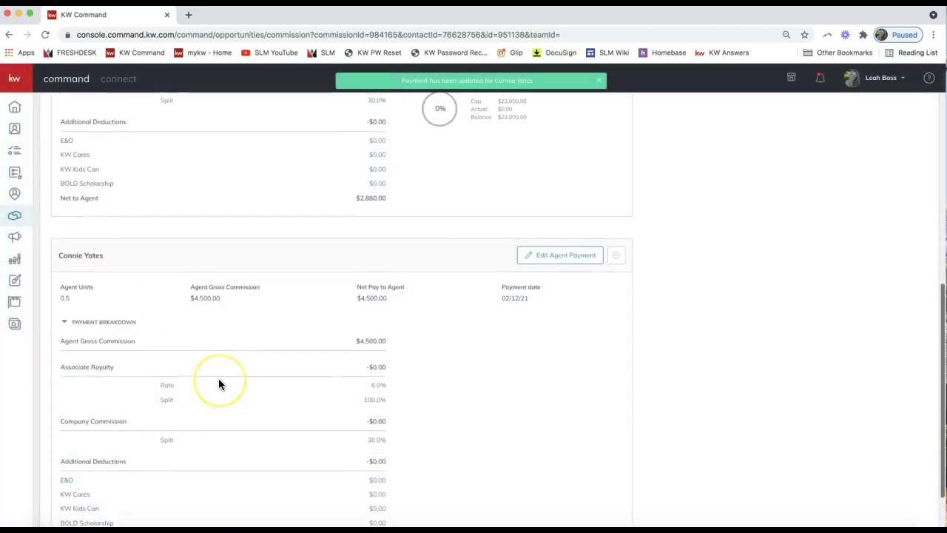
{"action": "scroll", "coordinate": [218, 384], "scroll_direction": "up", "scroll_amount": 5}
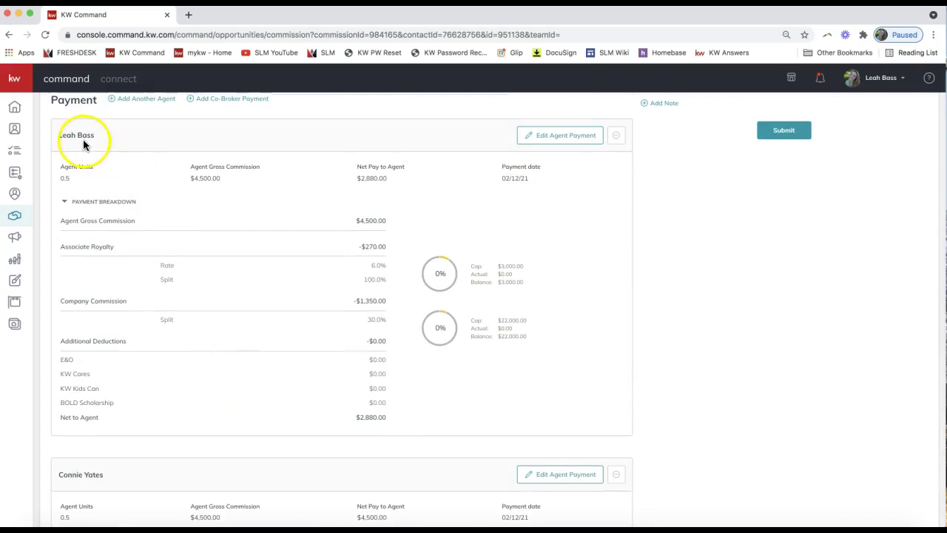
{"action": "left_click", "coordinate": [552, 140]}
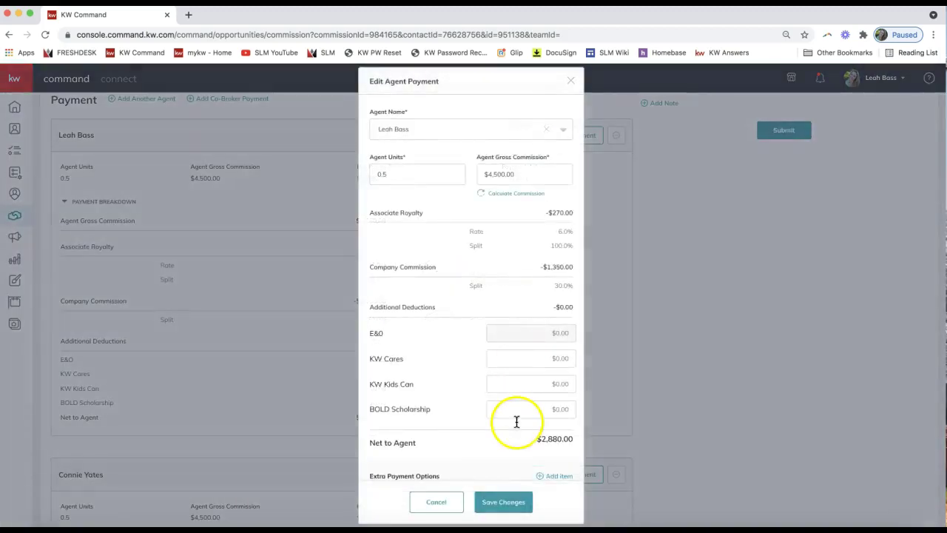
{"action": "scroll", "coordinate": [539, 445], "scroll_direction": "down", "scroll_amount": 1}
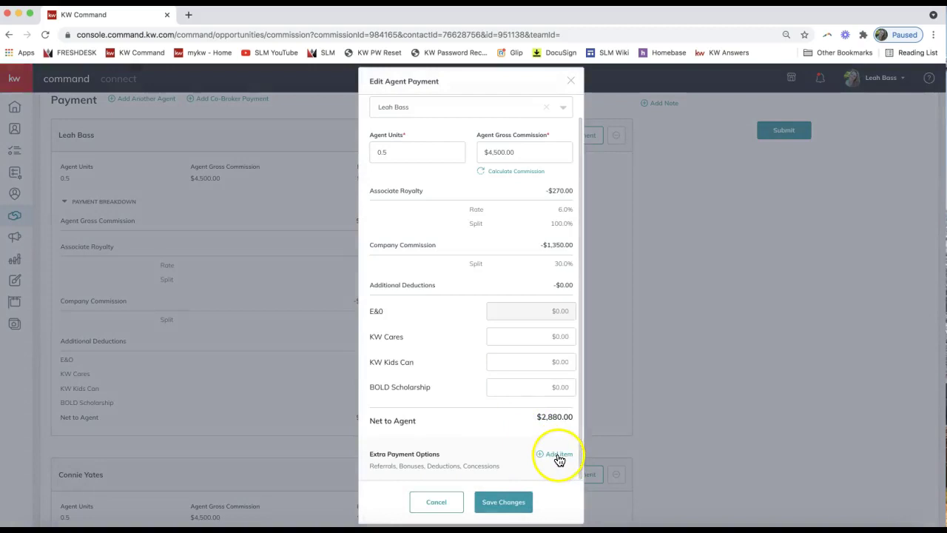
{"action": "left_click", "coordinate": [555, 455]}
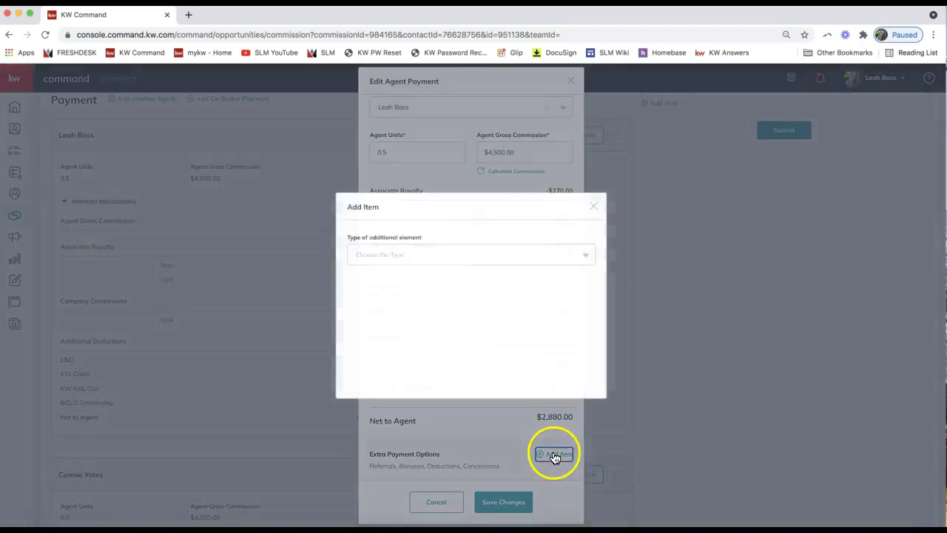
{"action": "left_click", "coordinate": [445, 255]}
{"action": "scroll", "coordinate": [436, 308], "scroll_direction": "down", "scroll_amount": 3}
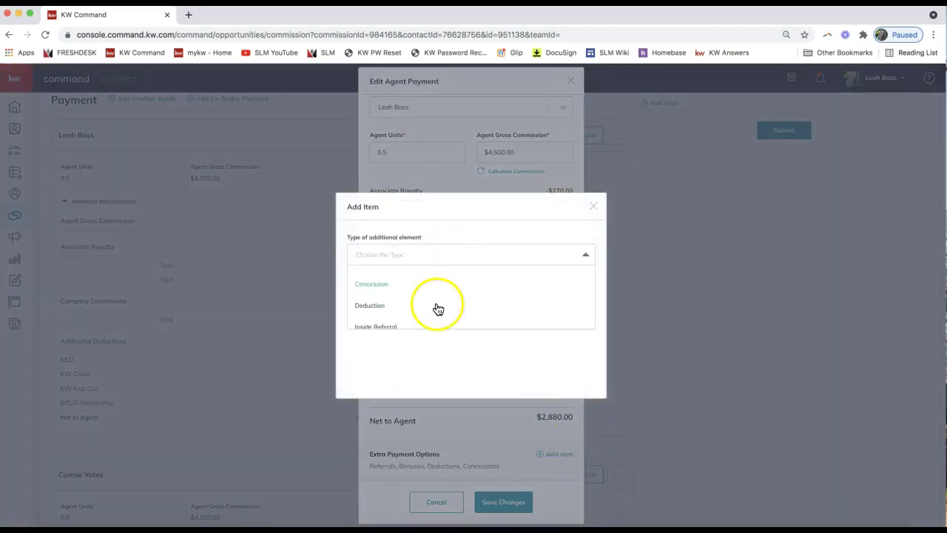
{"action": "left_click", "coordinate": [408, 317]}
- Look over the referral's amount and percentage fields, and close the item and the first agent's payment without saving
{"action": "left_click", "coordinate": [432, 258]}
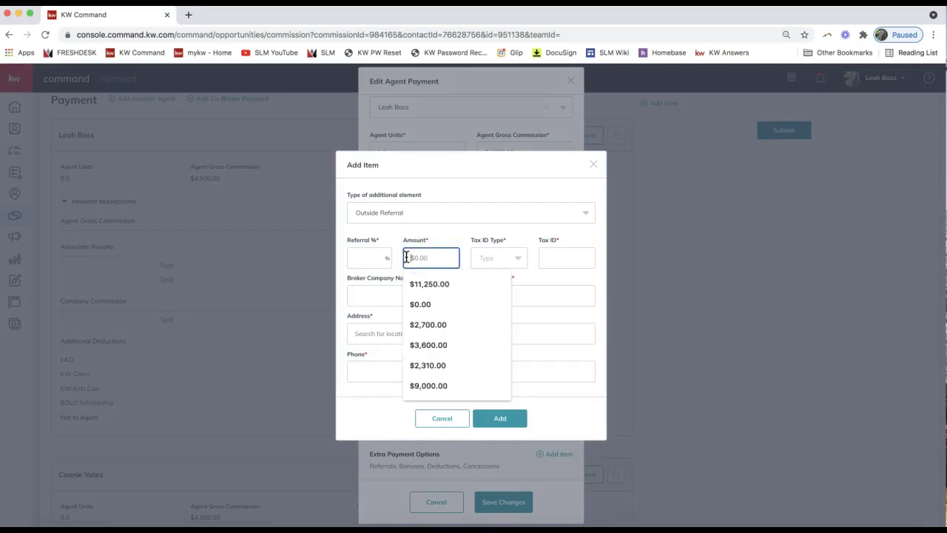
{"action": "left_click_drag", "start_coordinate": [407, 257], "coordinate": [439, 257]}
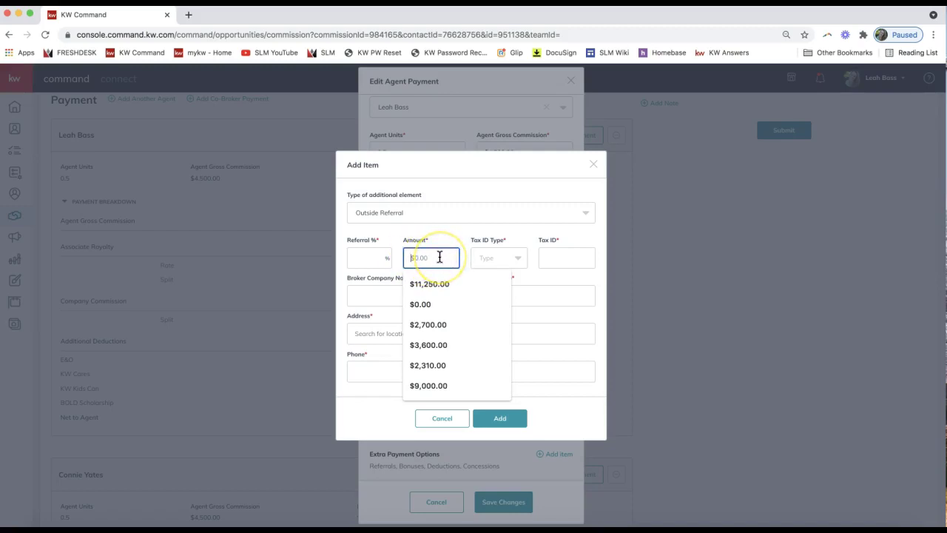
{"action": "left_click", "coordinate": [358, 253]}
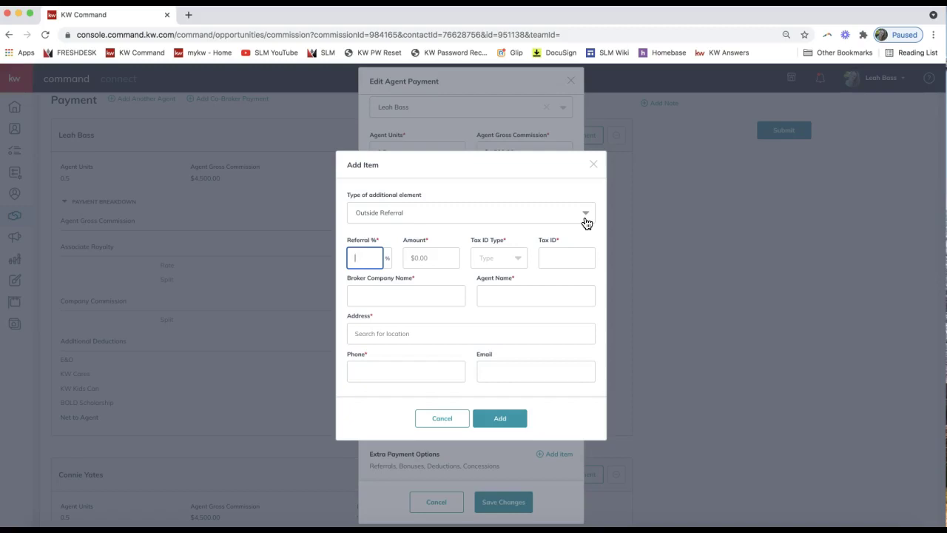
{"action": "left_click", "coordinate": [594, 164]}
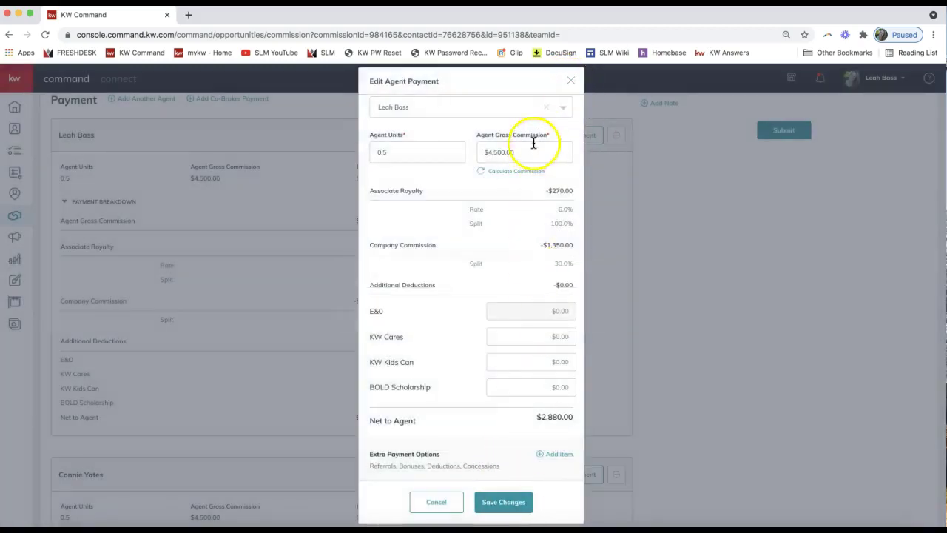
{"action": "left_click", "coordinate": [574, 85]}
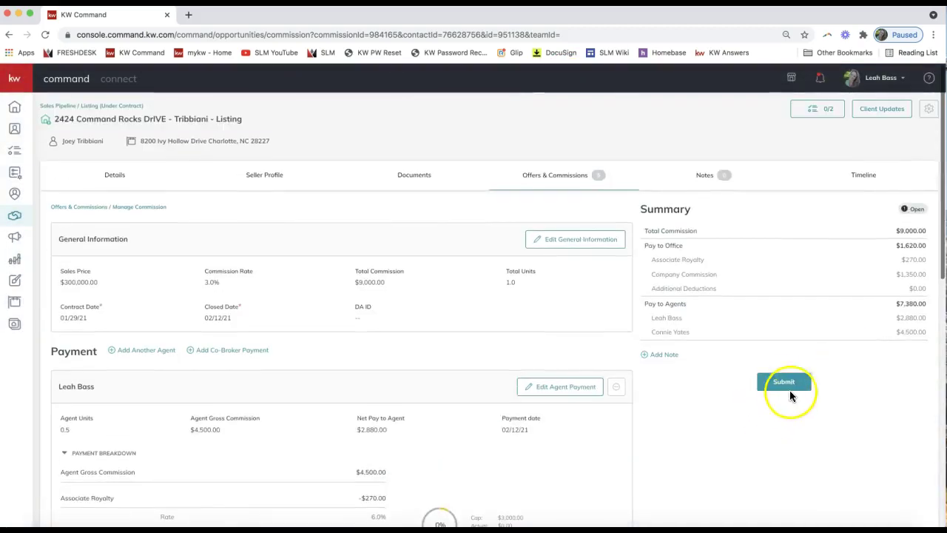